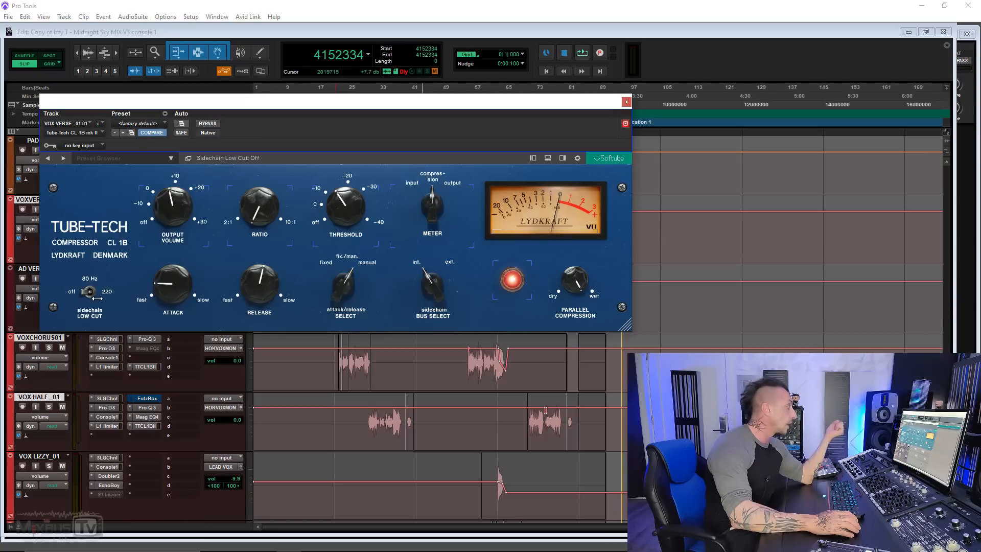
# Enlarge the verse vocal's Tube-Tech CL 1B mk II window and move it up over the session
pyautogui.moveTo(631, 329); pyautogui.dragTo(727, 353)
pyautogui.moveTo(577, 98); pyautogui.dragTo(551, 17)
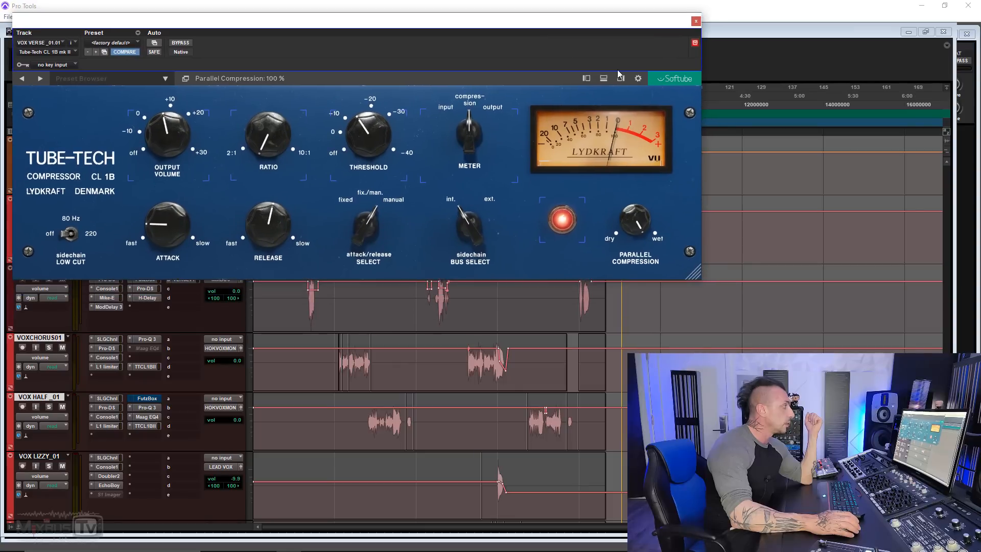
# Examine the compressor's output section, the headroom and high-pass section, and the input section, hiding each again, and reposition the window
pyautogui.click(621, 78)
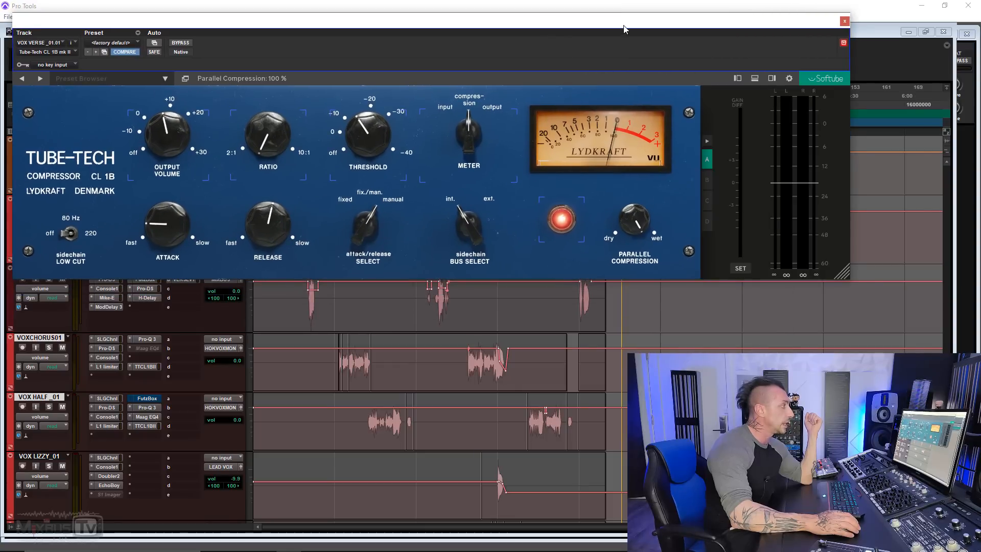
pyautogui.moveTo(624, 29); pyautogui.dragTo(658, 32)
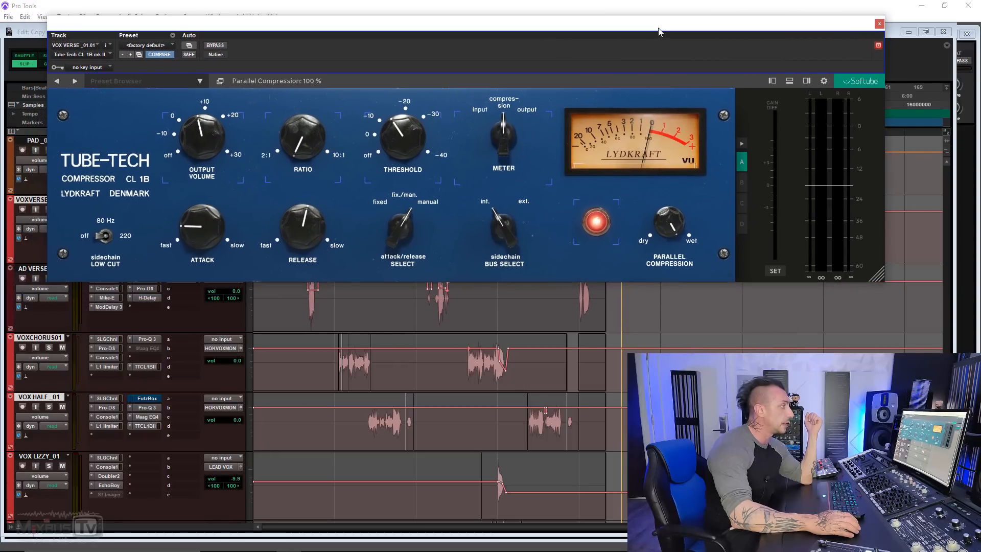
pyautogui.click(807, 83)
pyautogui.click(637, 81)
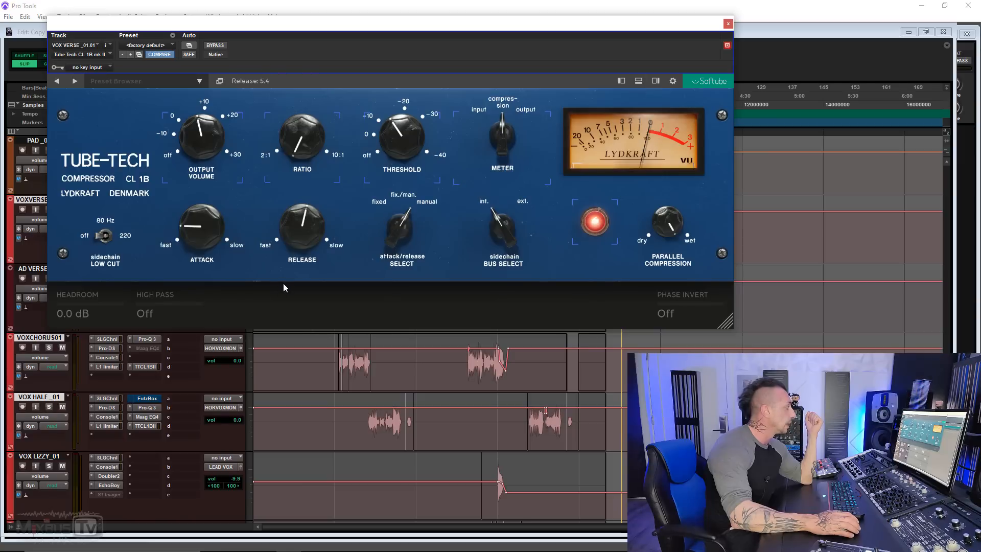
pyautogui.click(638, 81)
pyautogui.click(621, 81)
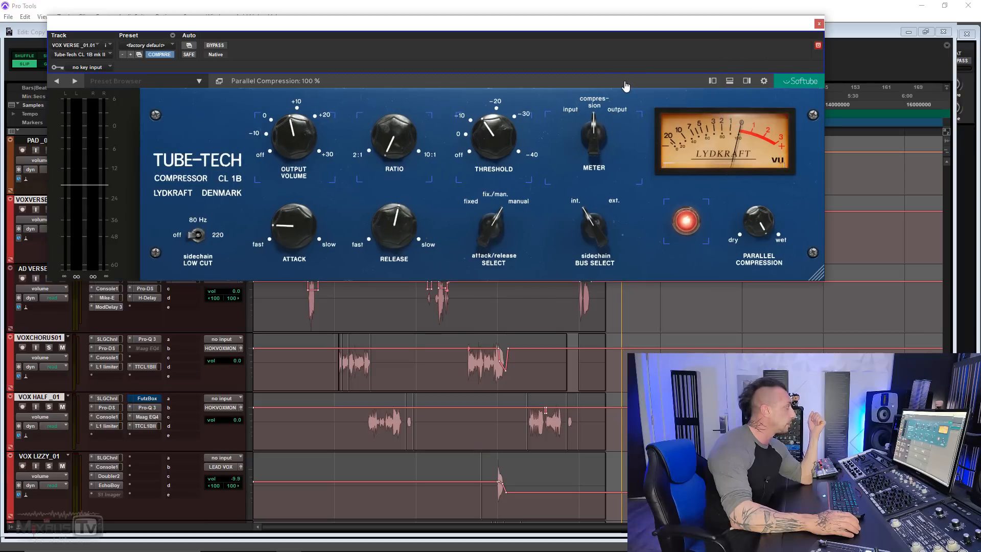
pyautogui.click(712, 81)
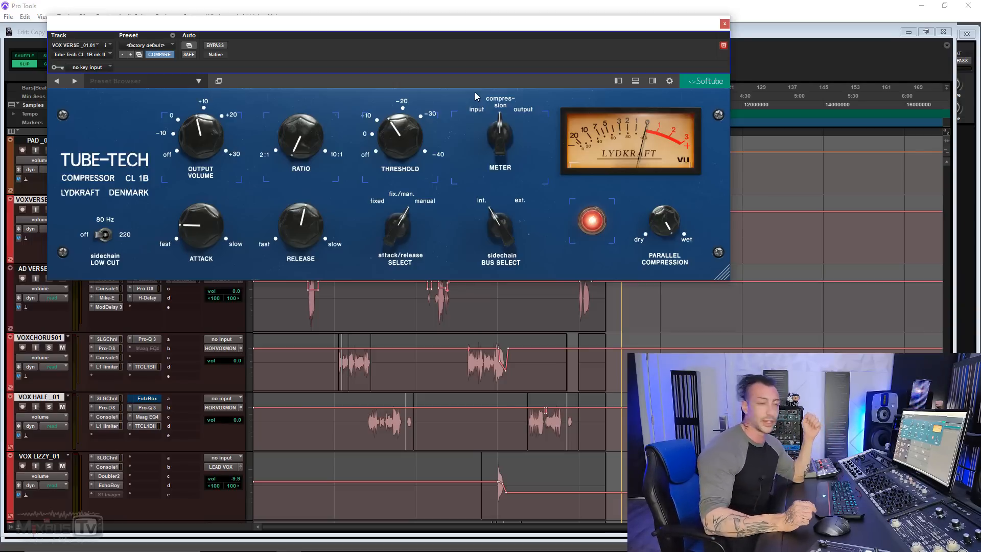
pyautogui.moveTo(446, 31); pyautogui.dragTo(441, 58)
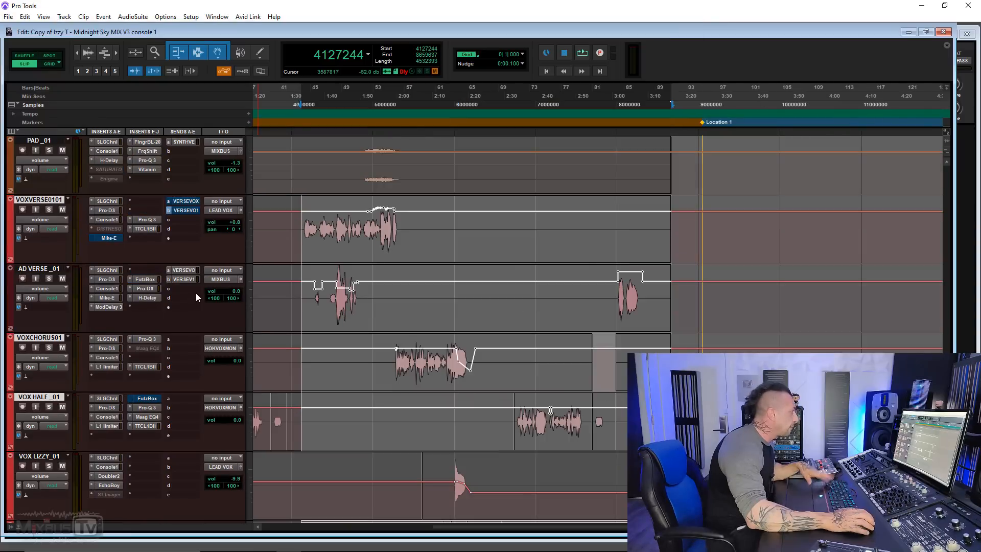
# Open the Tube-Tech CL 1B compressors of VOXVERSE0101 and VOXCHORUS01, shrink both windows and place them side by side
pyautogui.click(143, 228)
pyautogui.moveTo(374, 166)
pyautogui.mouseDown()
pyautogui.moveTo(378, 176)
pyautogui.moveTo(351, 160)
pyautogui.moveTo(369, 171)
pyautogui.mouseUp()
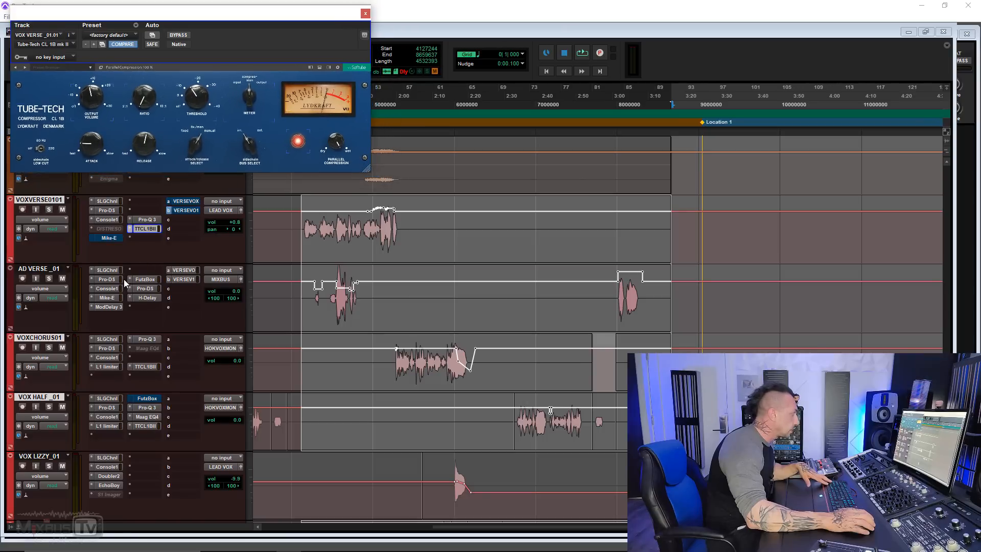
pyautogui.click(146, 366)
pyautogui.moveTo(289, 15); pyautogui.dragTo(759, 38)
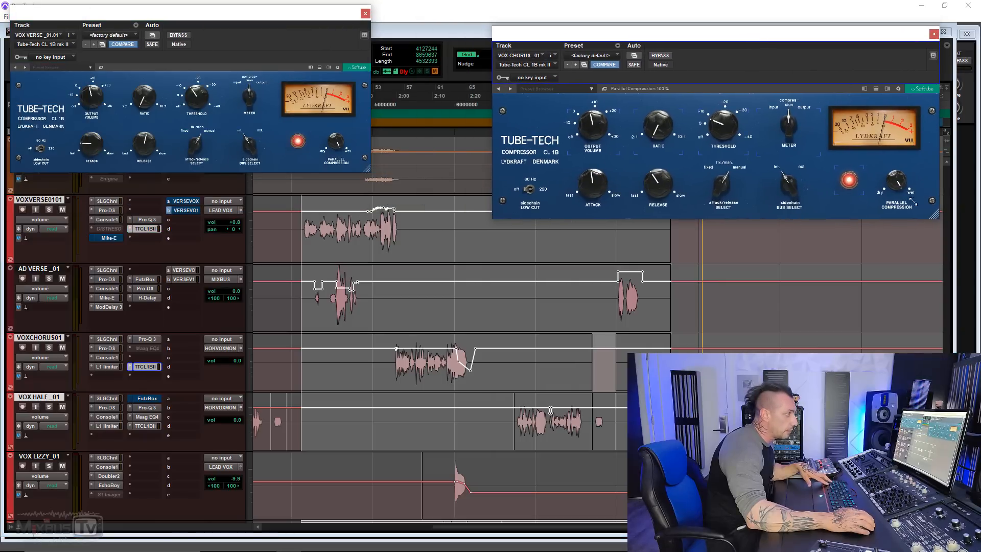
pyautogui.moveTo(914, 201); pyautogui.dragTo(863, 197)
pyautogui.moveTo(762, 40); pyautogui.dragTo(814, 25)
# Move the verse compressor window aside, then open the VOX HALF_01 Tube-Tech compressor and place it below the chorus one
pyautogui.moveTo(357, 14); pyautogui.dragTo(523, 20)
pyautogui.click(146, 425)
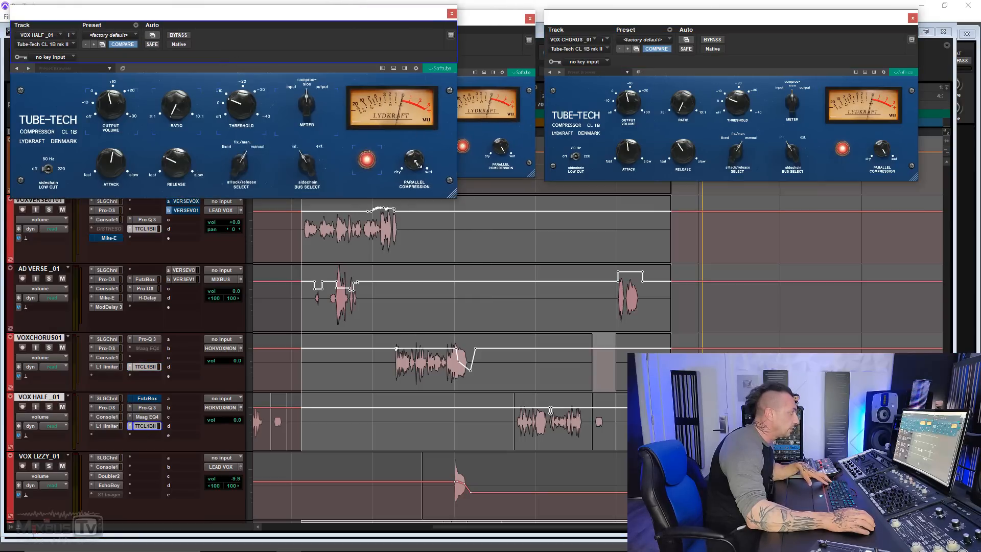
pyautogui.moveTo(378, 15); pyautogui.dragTo(919, 180)
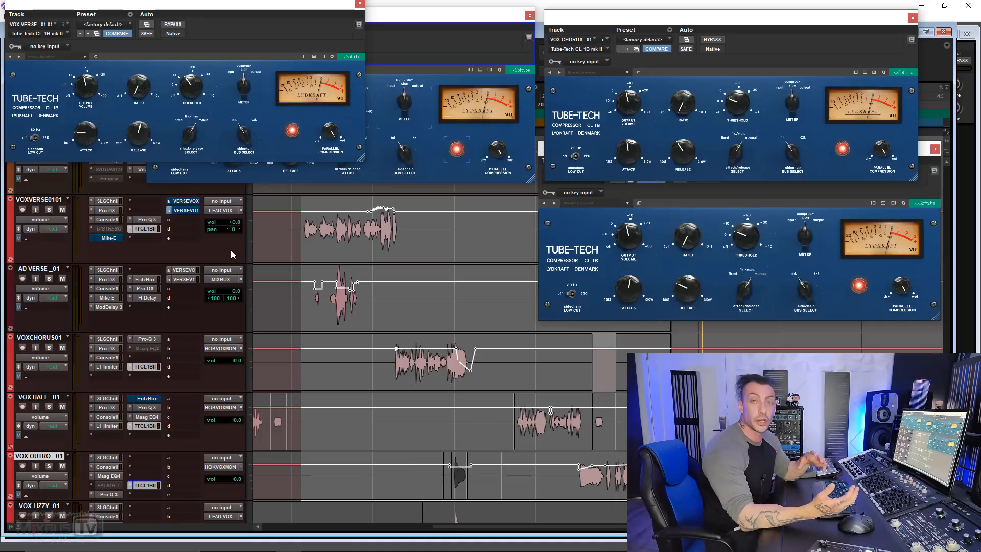
# Bypass the Tube-Tech compressors on all selected vocal tracks at once and start playback
pyautogui.rightClick(144, 231)
pyautogui.click(176, 229)
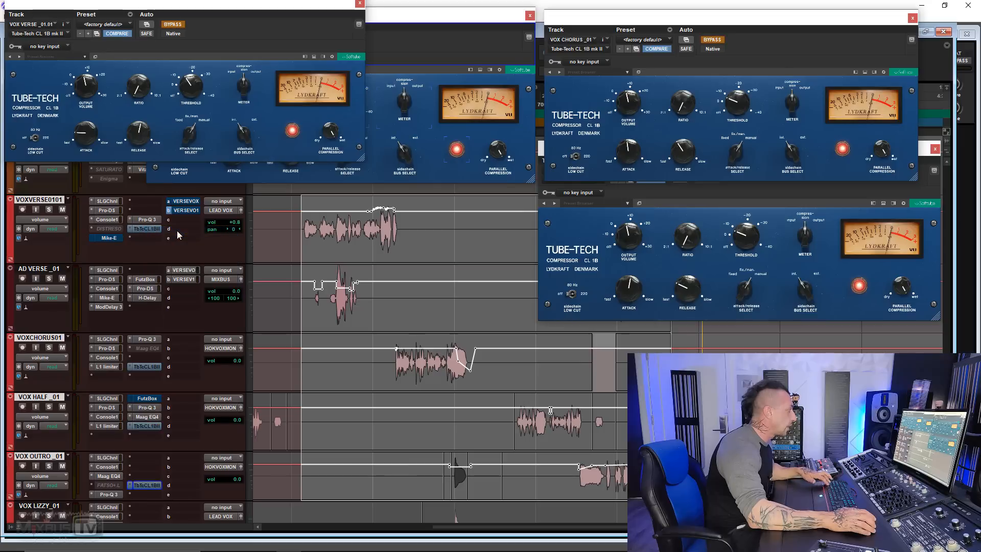
pyautogui.press('space')
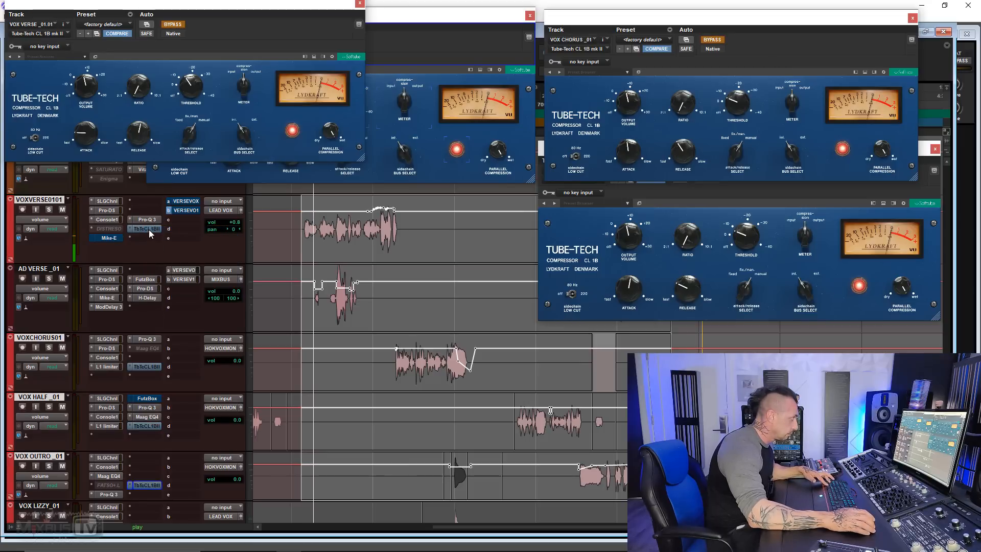
# Compare the verse vocal with and without compression by toggling all the vocal compressors' bypass during playback, ending with them active
pyautogui.rightClick(149, 230)
pyautogui.click(168, 232)
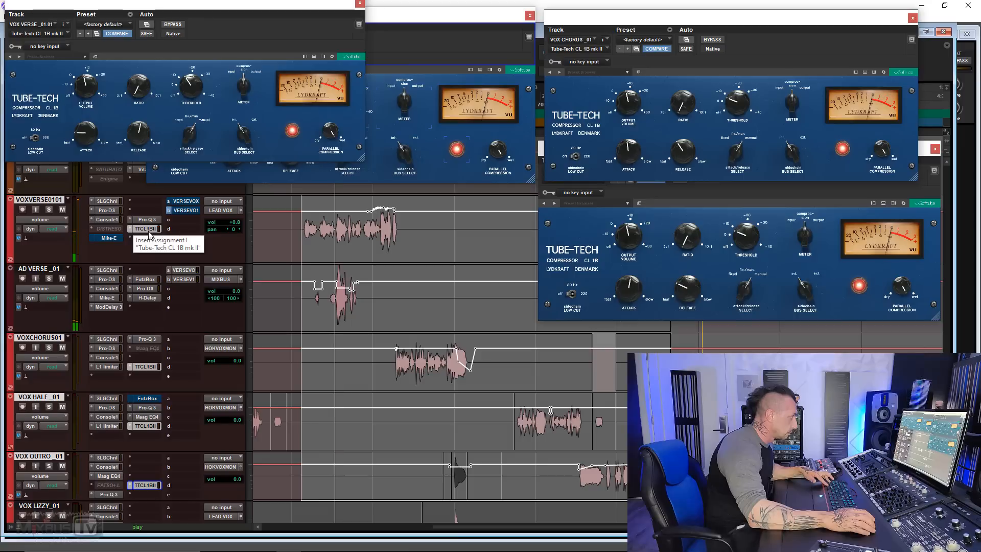
pyautogui.rightClick(150, 235)
pyautogui.click(169, 233)
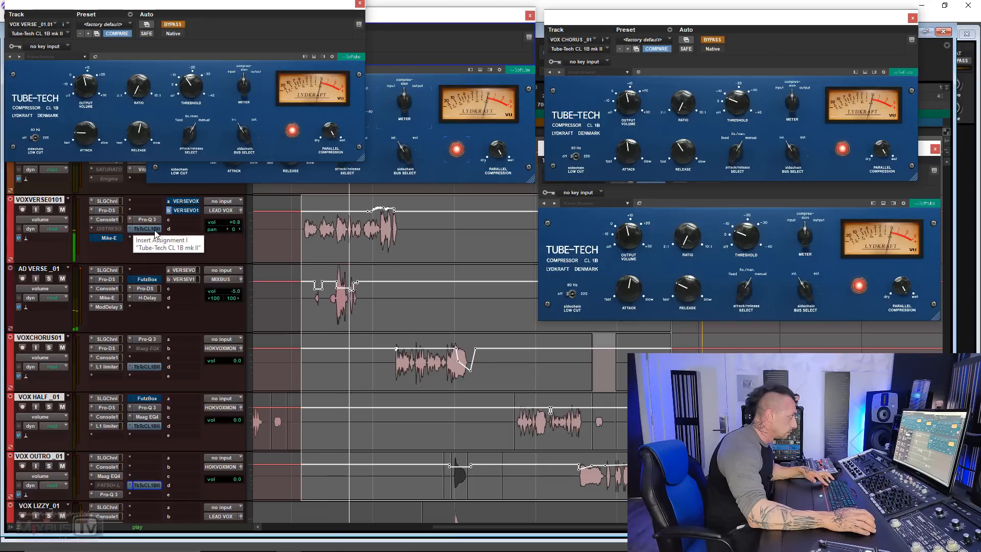
pyautogui.rightClick(149, 230)
pyautogui.click(163, 231)
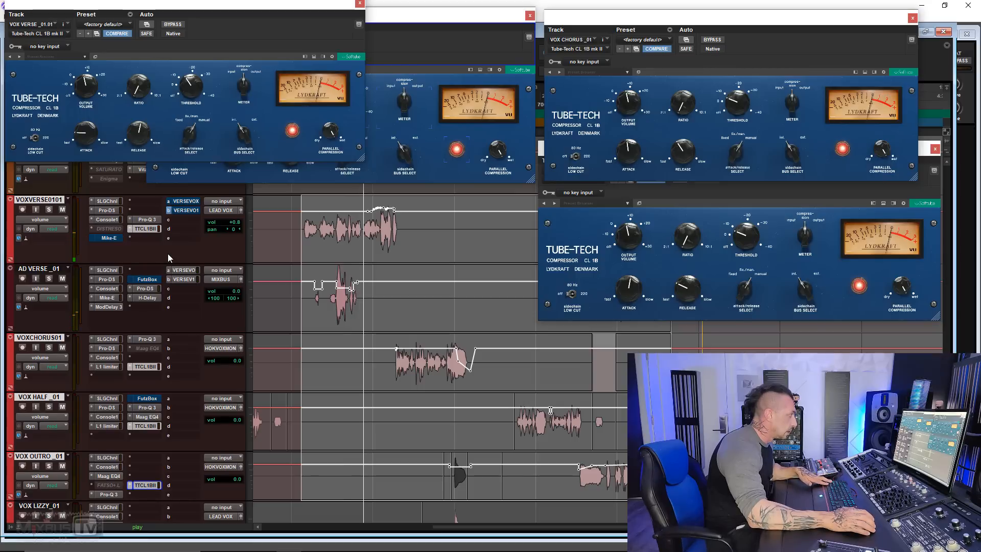
pyautogui.rightClick(146, 228)
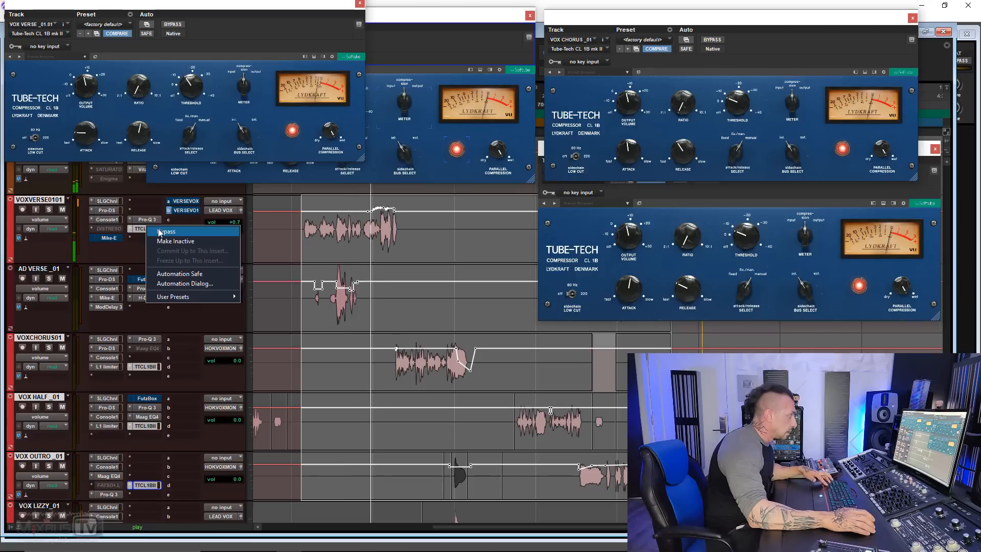
pyautogui.click(156, 231)
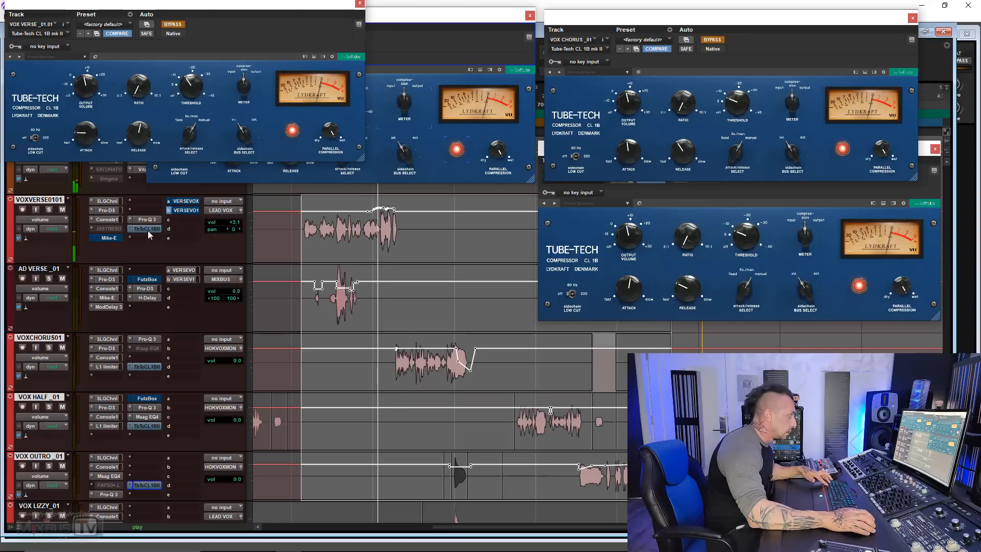
pyautogui.rightClick(148, 229)
pyautogui.click(163, 232)
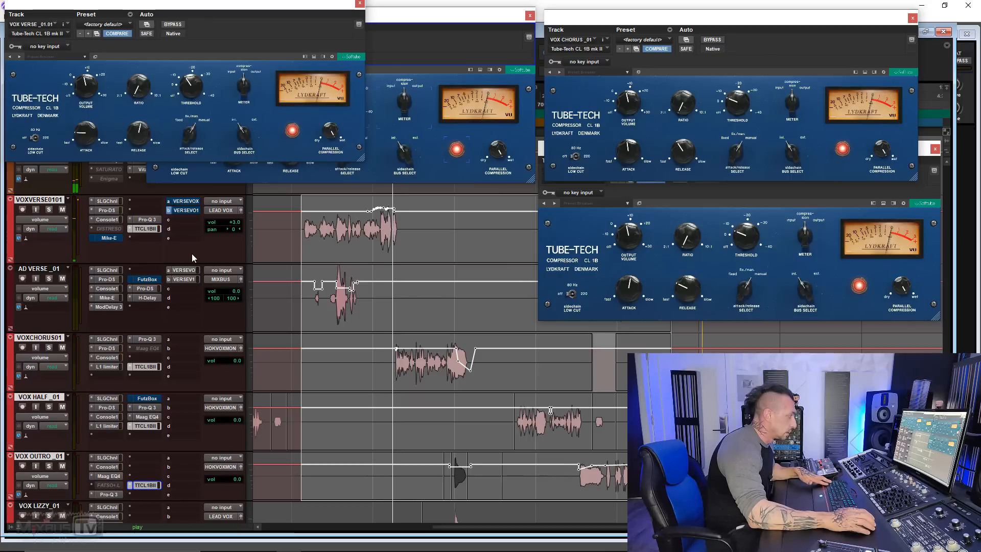
# Compare the chorus vocal with and without compression by toggling the compressors' bypass twice off and on during playback
pyautogui.rightClick(147, 230)
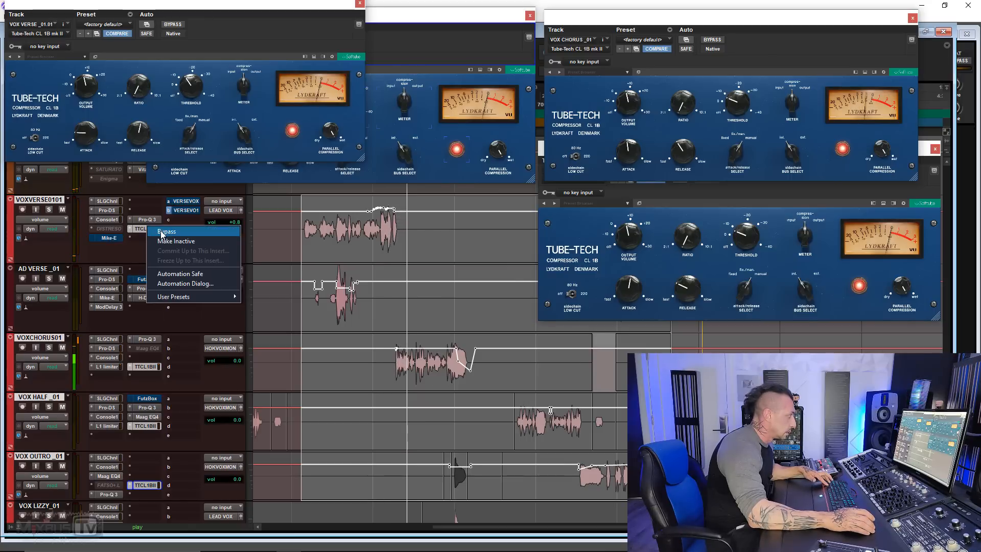
pyautogui.click(162, 232)
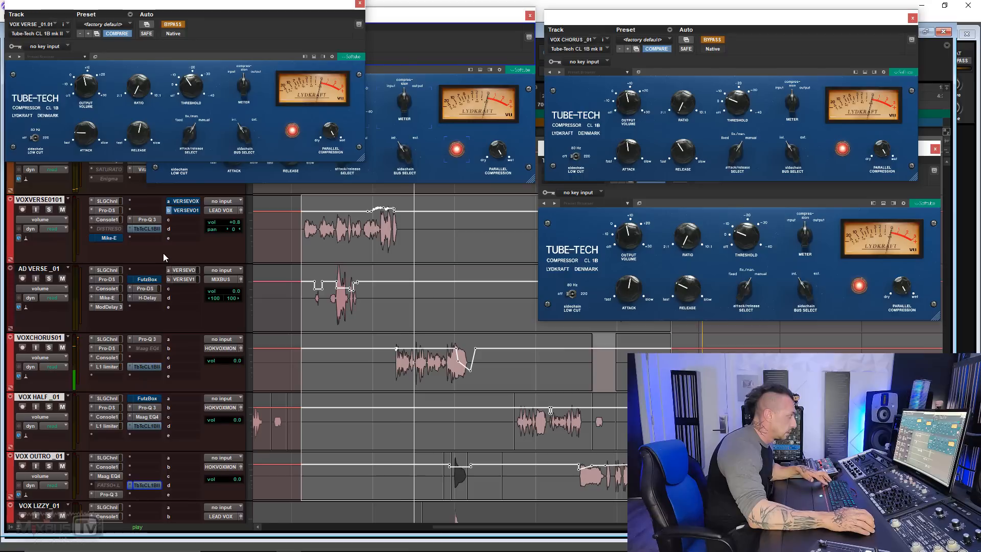
pyautogui.rightClick(147, 229)
pyautogui.click(160, 233)
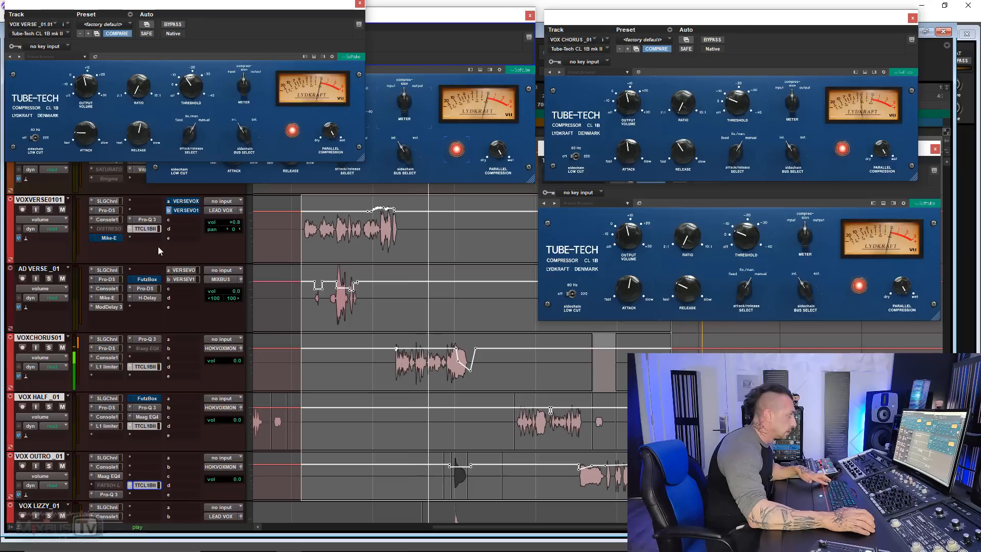
pyautogui.rightClick(145, 229)
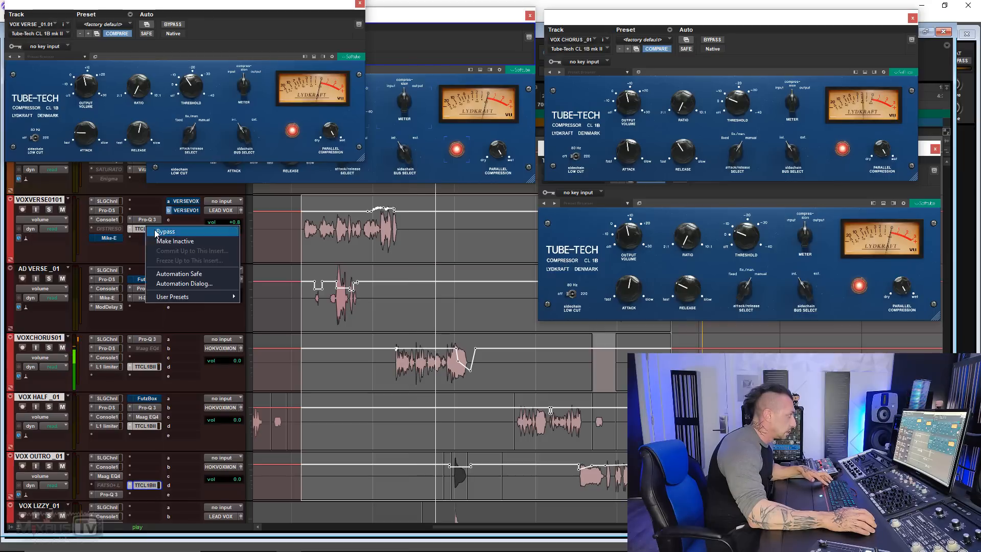
pyautogui.click(158, 242)
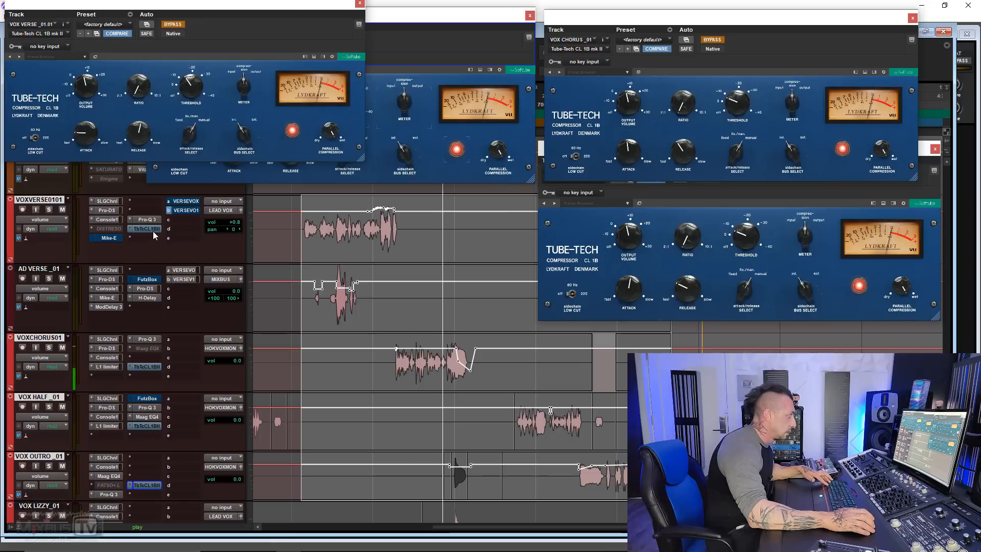
pyautogui.rightClick(148, 229)
pyautogui.click(166, 233)
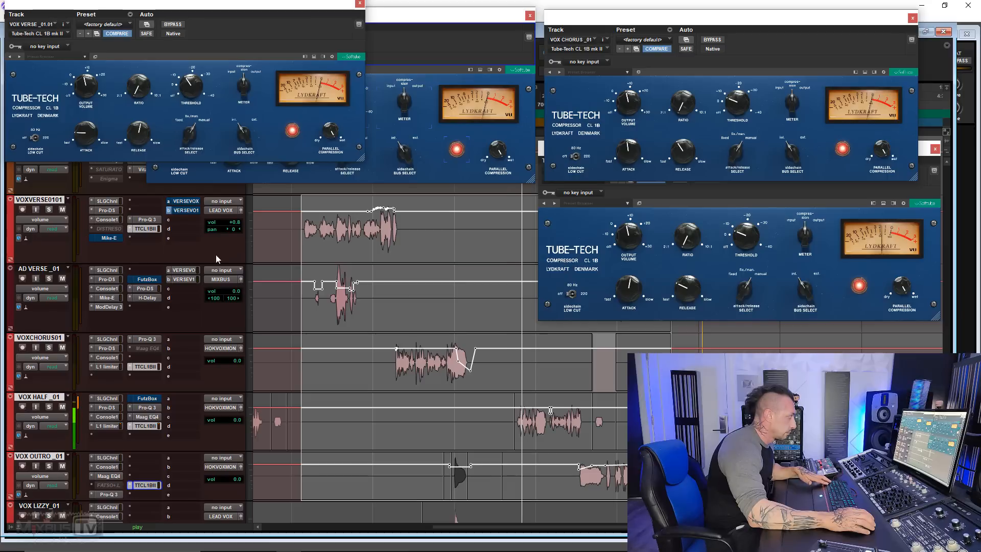
# Compare the VOX HALF_01 vocal with and without compression by toggling all the vocal compressors' bypass three times during playback, ending with them active
pyautogui.rightClick(149, 231)
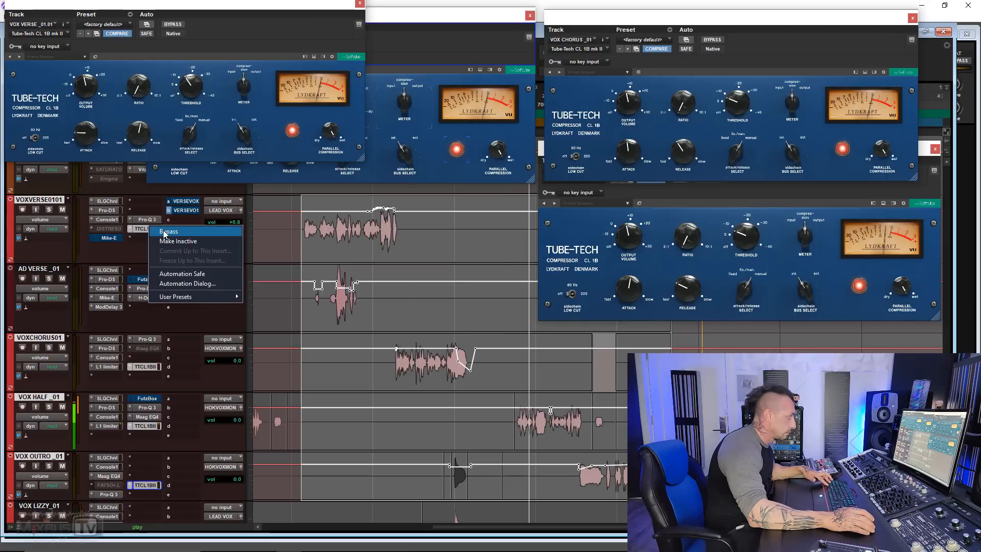
pyautogui.click(164, 234)
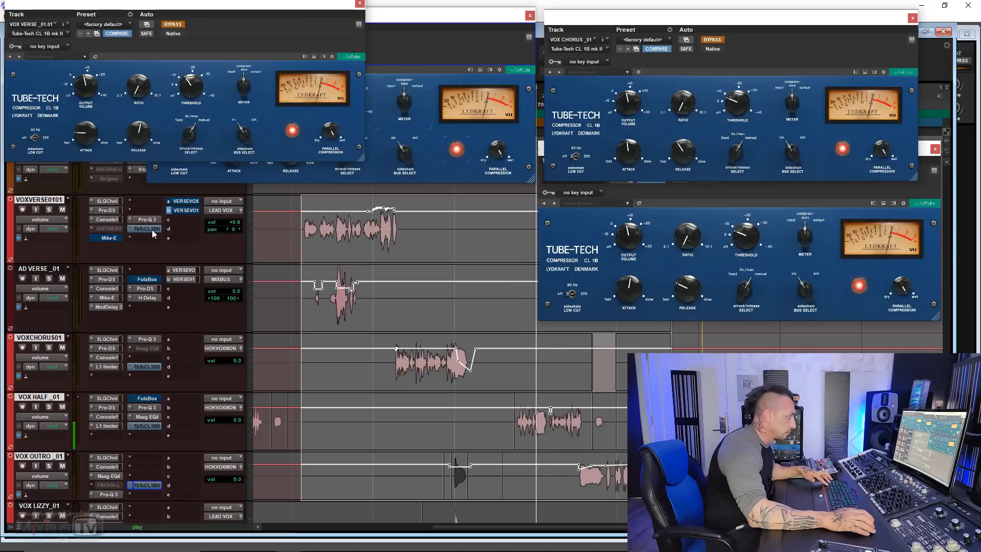
pyautogui.rightClick(151, 229)
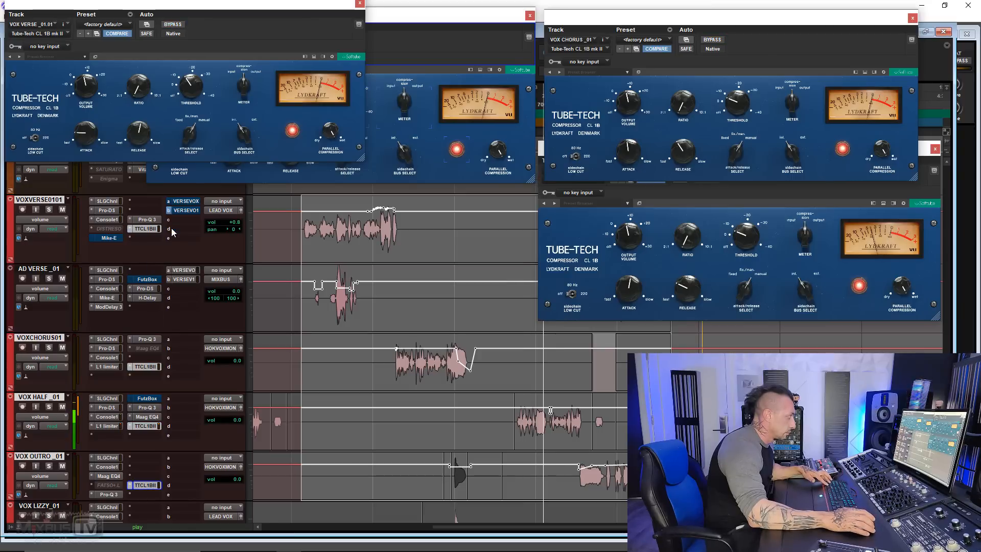
pyautogui.rightClick(141, 228)
pyautogui.click(151, 231)
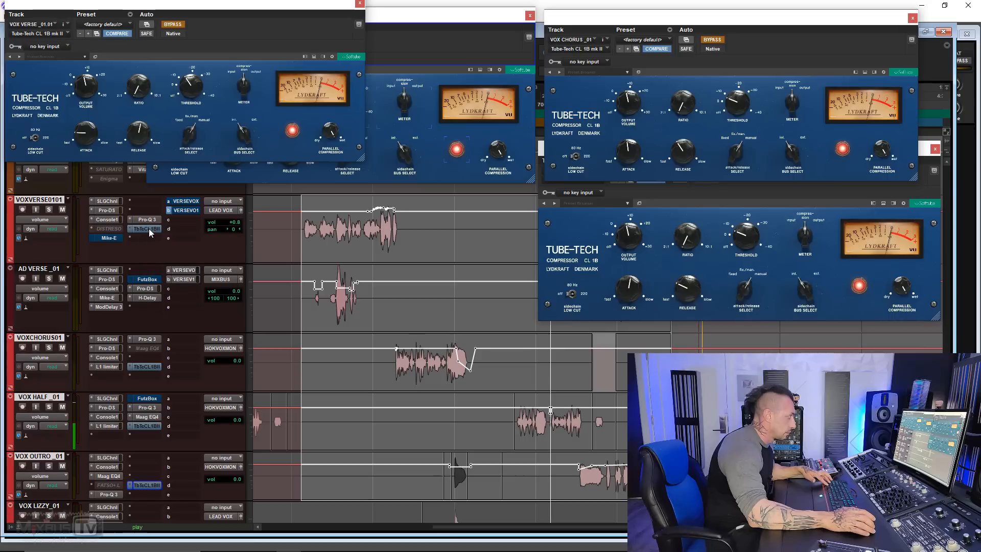
pyautogui.rightClick(149, 229)
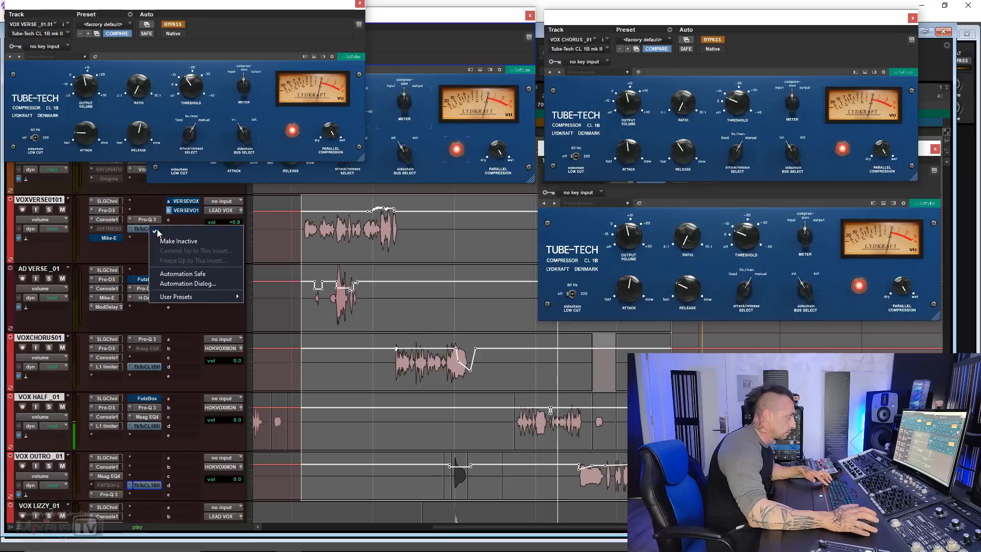
pyautogui.click(158, 231)
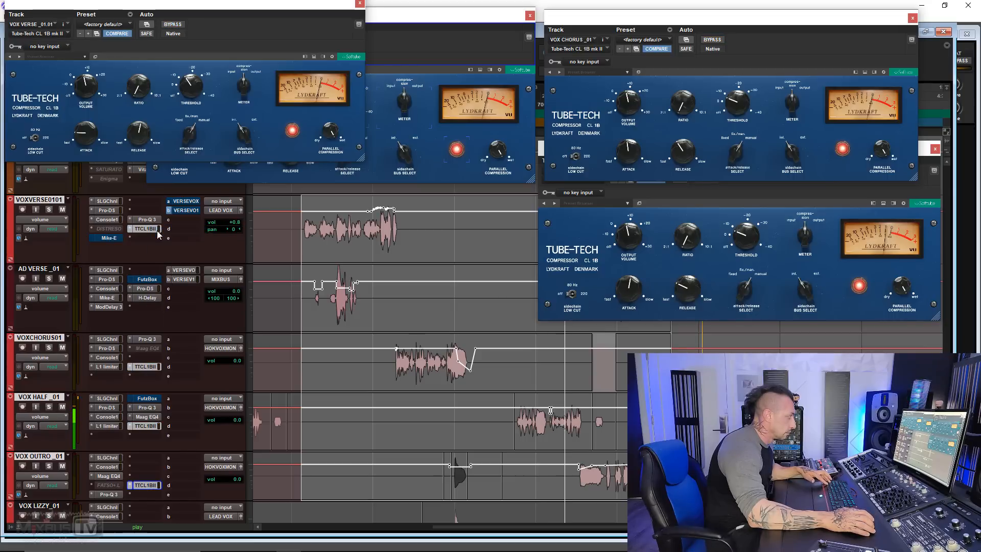
pyautogui.rightClick(150, 231)
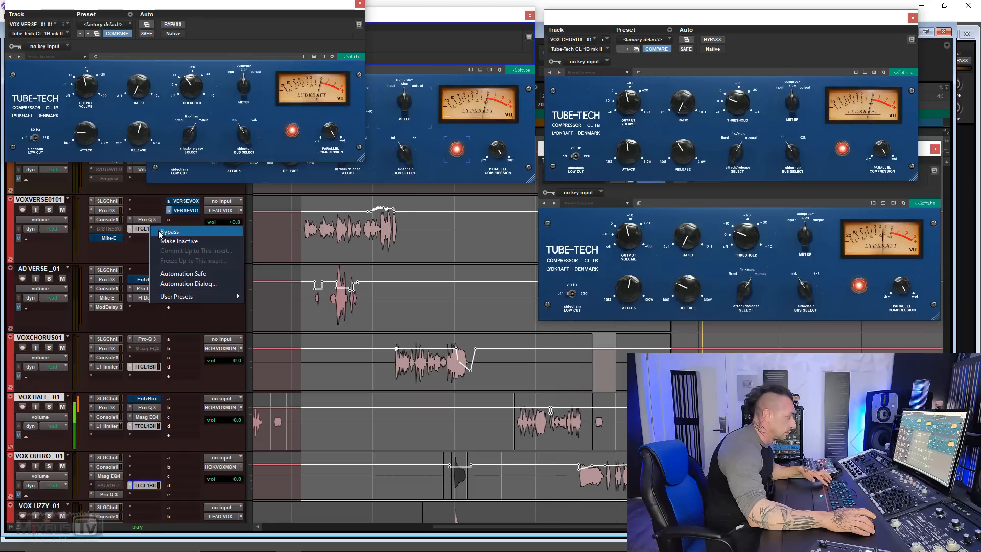
pyautogui.click(160, 232)
pyautogui.rightClick(153, 232)
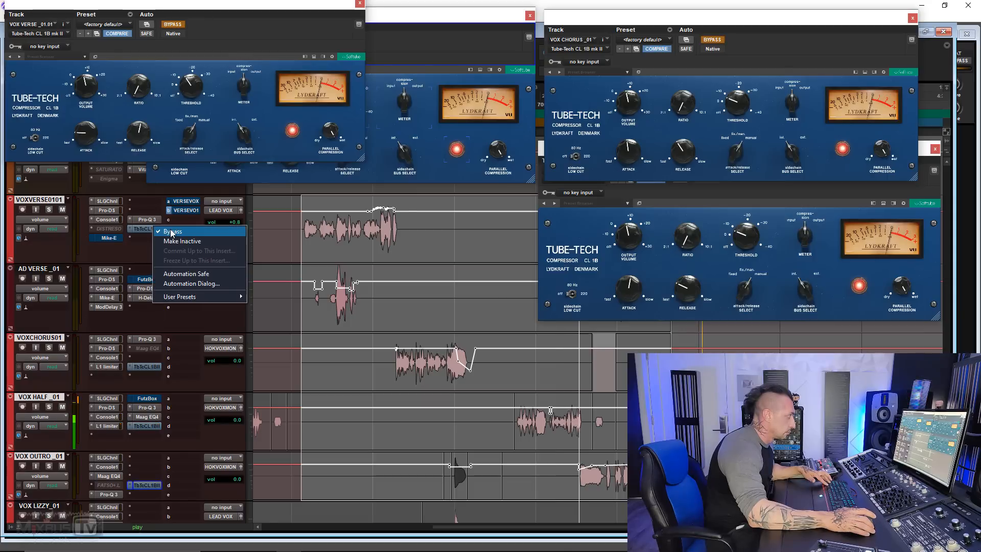
pyautogui.click(171, 231)
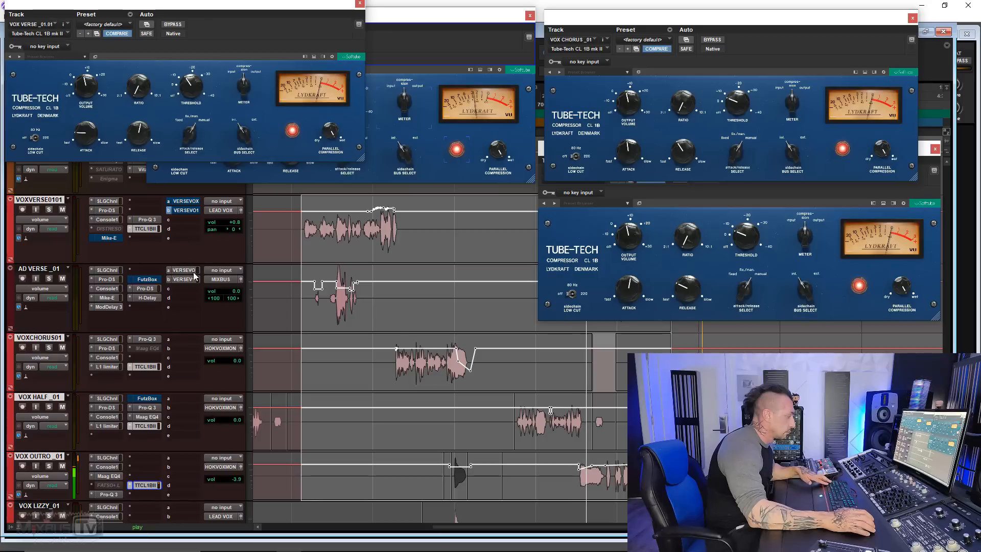
# Compare the VOX OUTRO_01 vocal with and without compression during playback by toggling the compressors' bypass, ending with them bypassed
pyautogui.rightClick(149, 232)
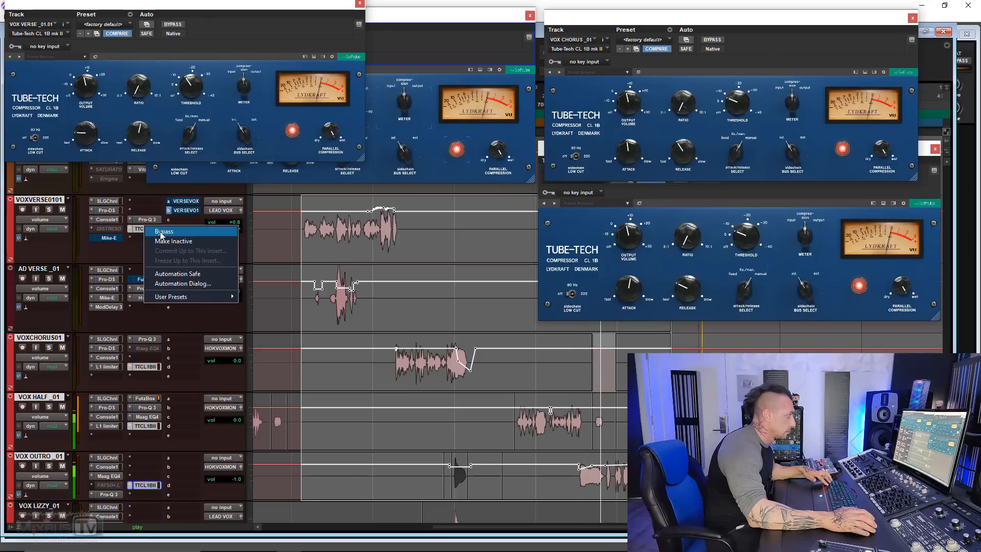
pyautogui.click(174, 231)
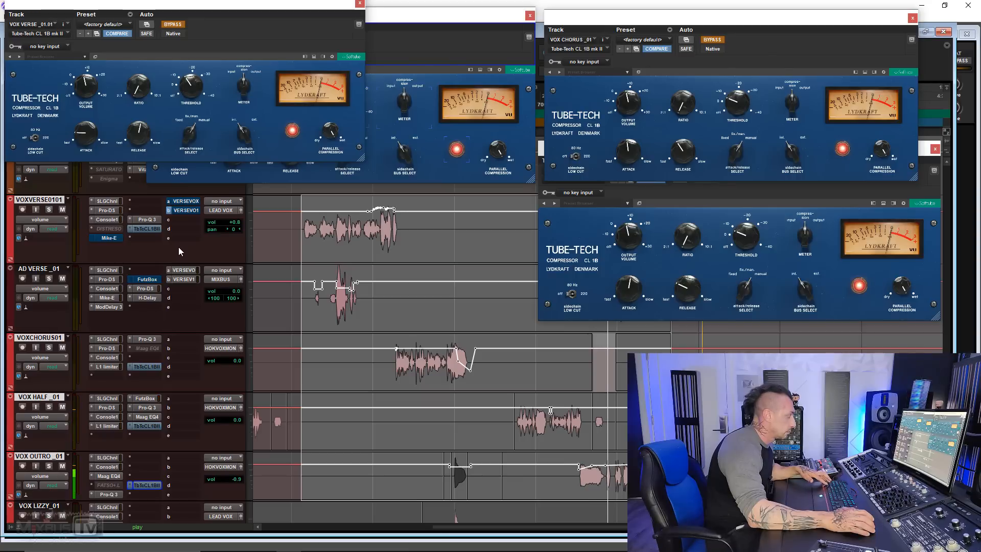
pyautogui.rightClick(144, 230)
pyautogui.click(156, 233)
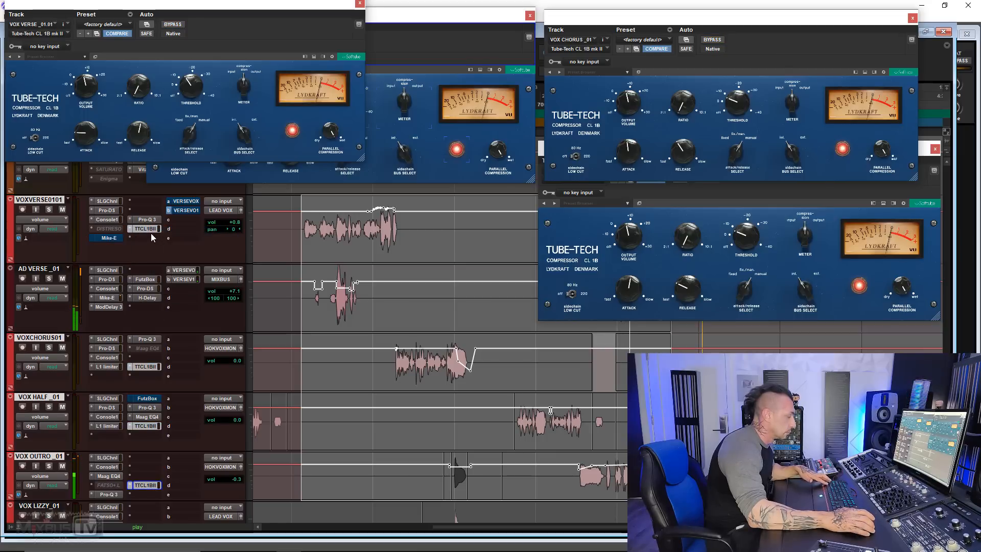
pyautogui.rightClick(149, 230)
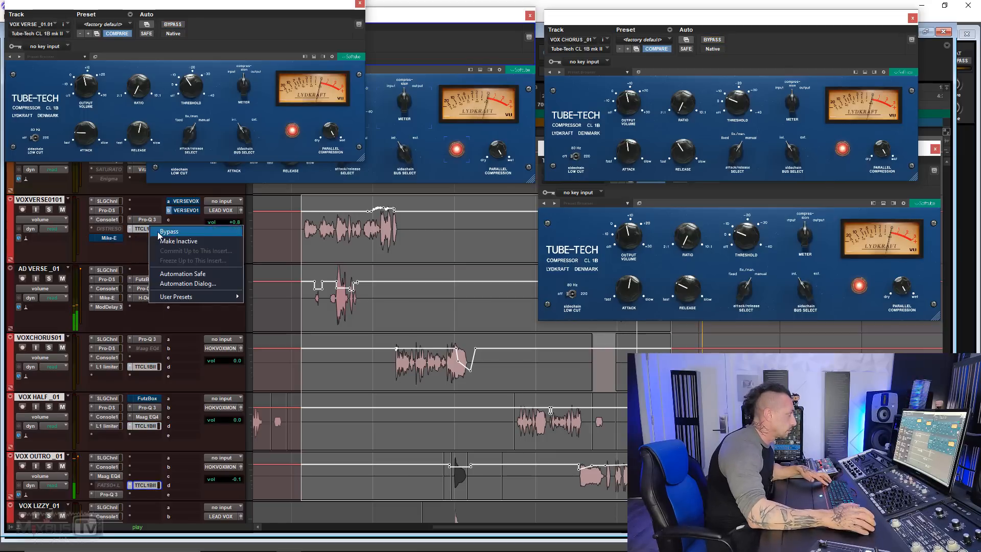
pyautogui.click(159, 233)
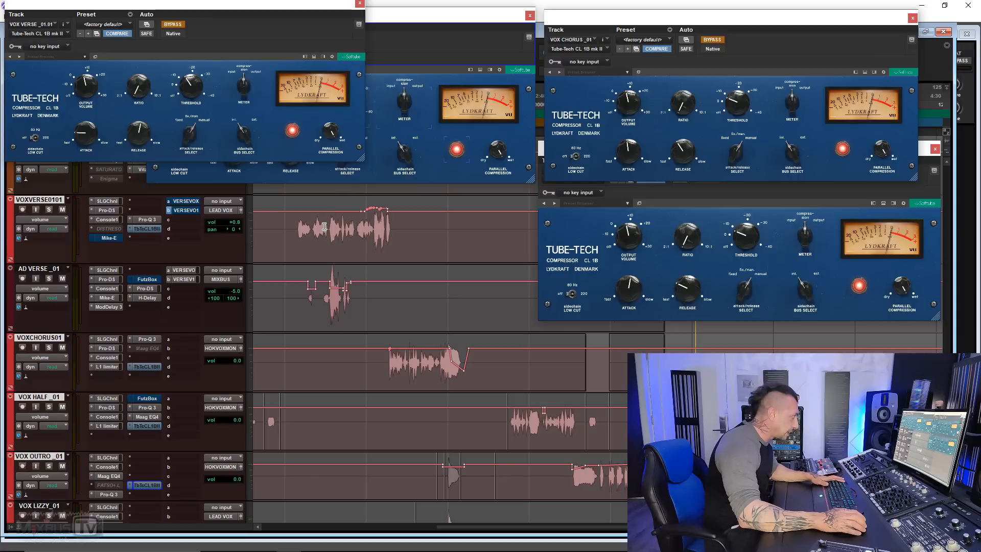
# Select a phrase in the middle of the verse vocal and play it with the Tube-Tech compressor bypassed
pyautogui.moveTo(328, 225); pyautogui.dragTo(356, 230)
pyautogui.scroll(2, 359, 238)
pyautogui.hscroll(-13, 345, 241)
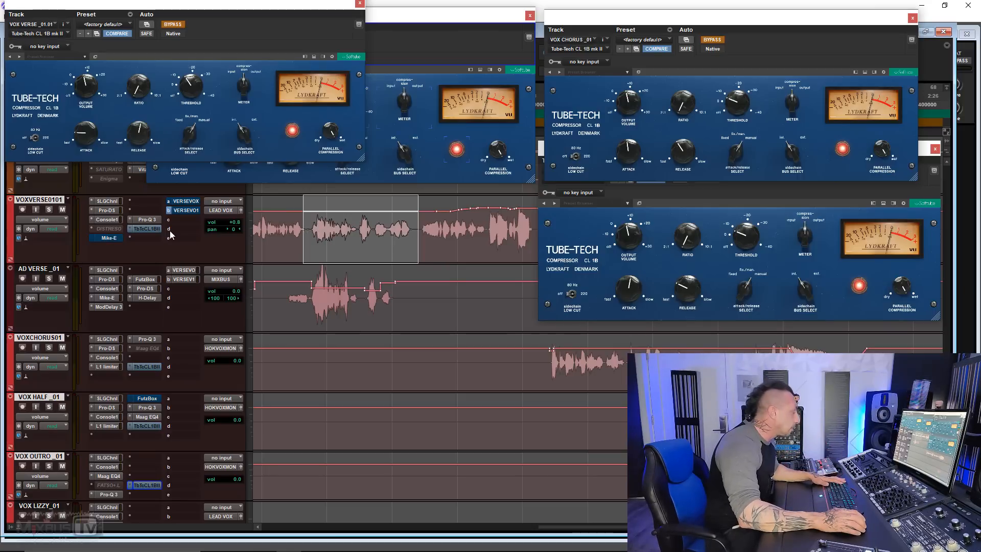
pyautogui.press('space')
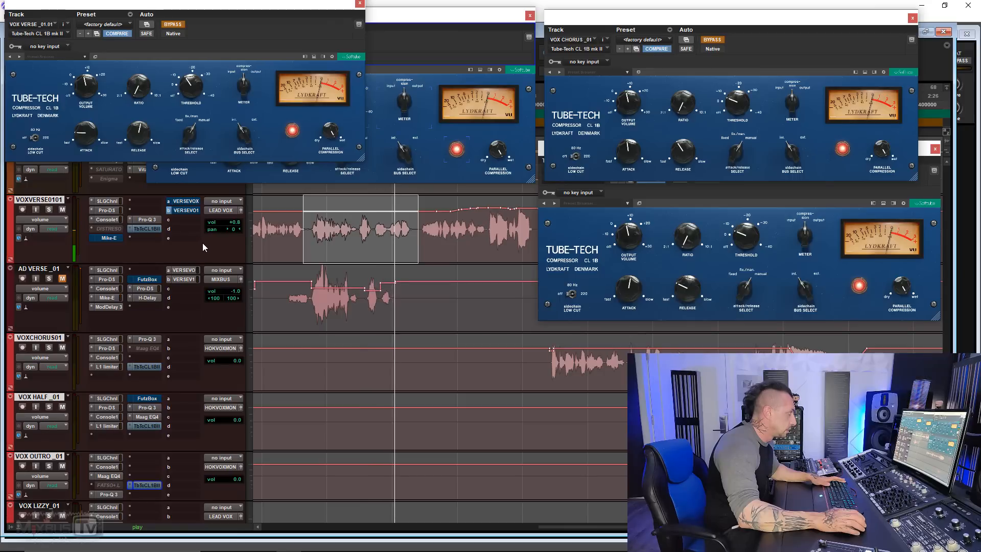
pyautogui.press('space')
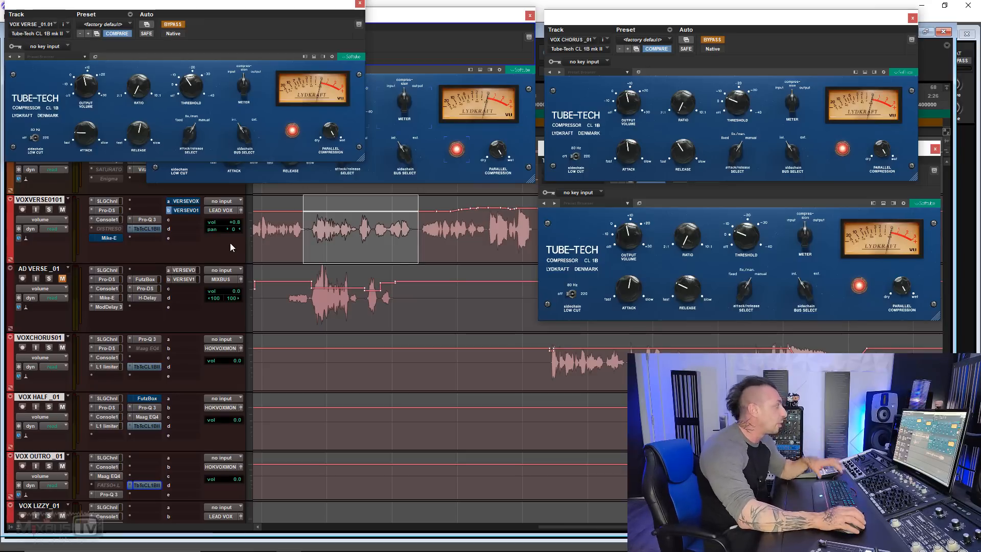
# Activate only the verse track's Tube-Tech compressor and play the same selected phrase with compression
pyautogui.rightClick(147, 228)
pyautogui.click(161, 233)
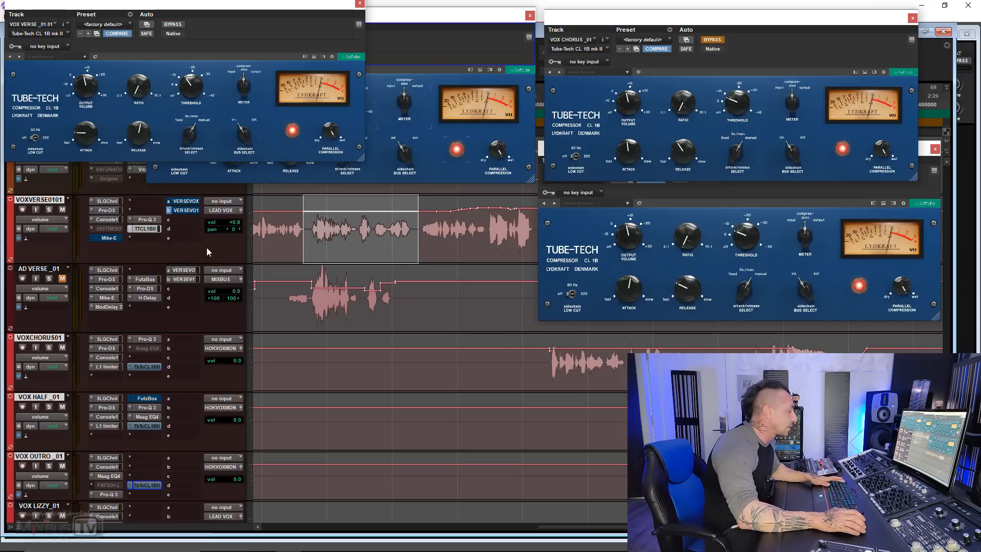
pyautogui.press('space')
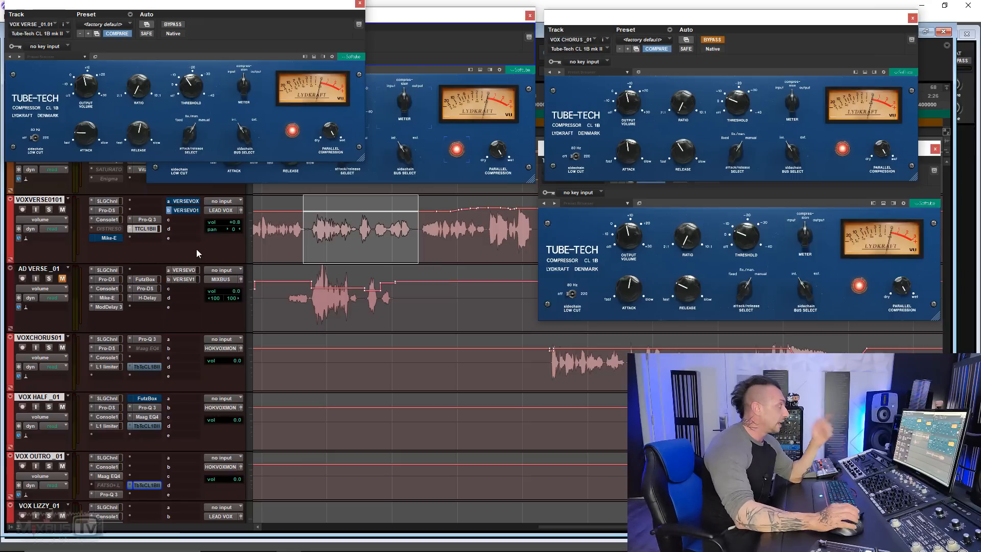
# Enlarge the verse Tube-Tech compressor window, play the phrase with the compressor bypassed, and reactivate it
pyautogui.moveTo(359, 157); pyautogui.dragTo(473, 172)
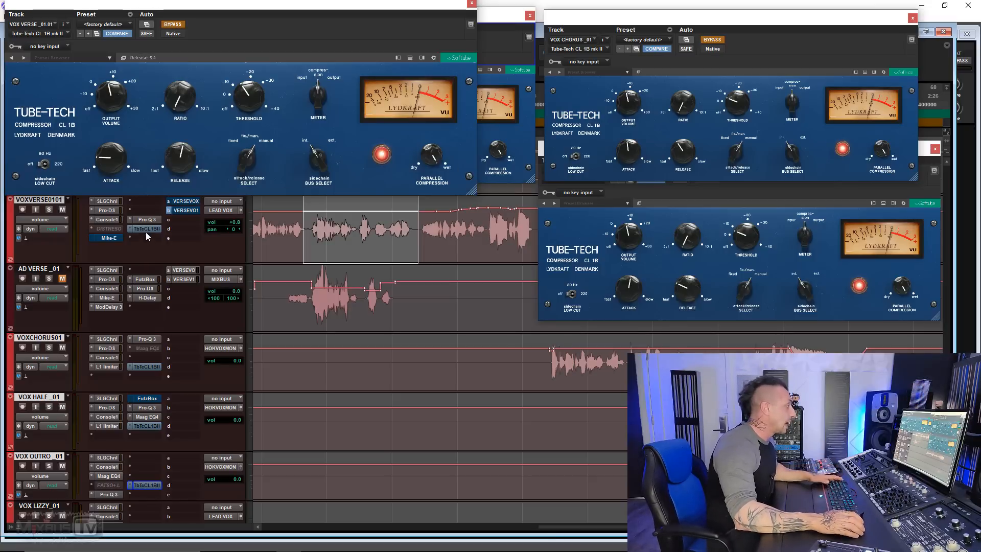
pyautogui.press('space')
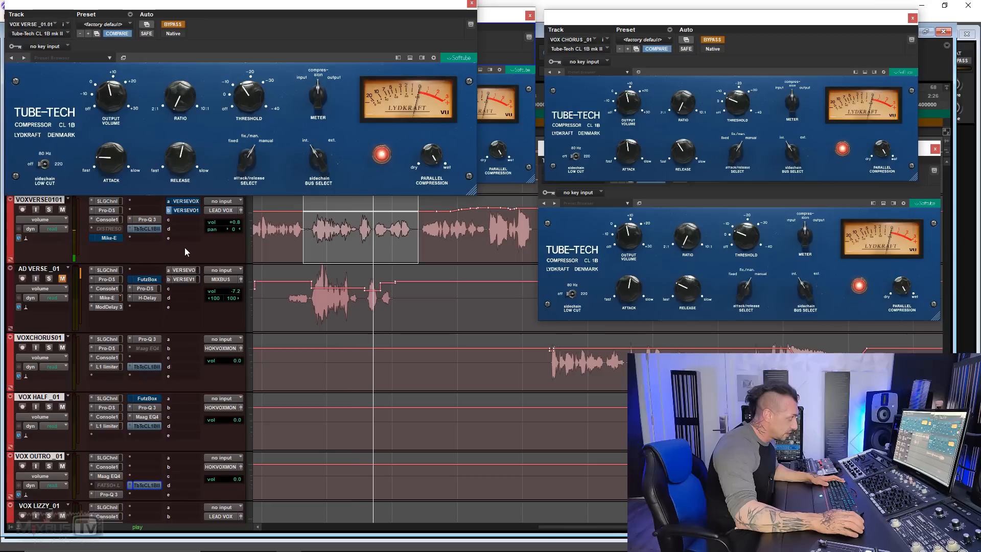
pyautogui.keyDown('ctrl'); pyautogui.click(141, 228); pyautogui.keyUp('ctrl')
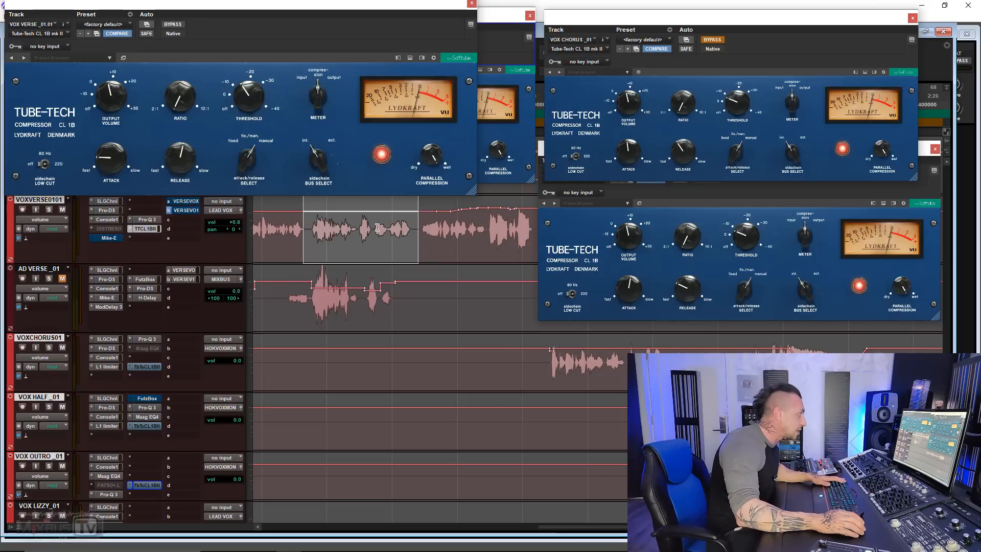
# Select a shorter phrase of the verse vocal and play it with the compressor bypassed, then with it active
pyautogui.moveTo(376, 224); pyautogui.dragTo(382, 223)
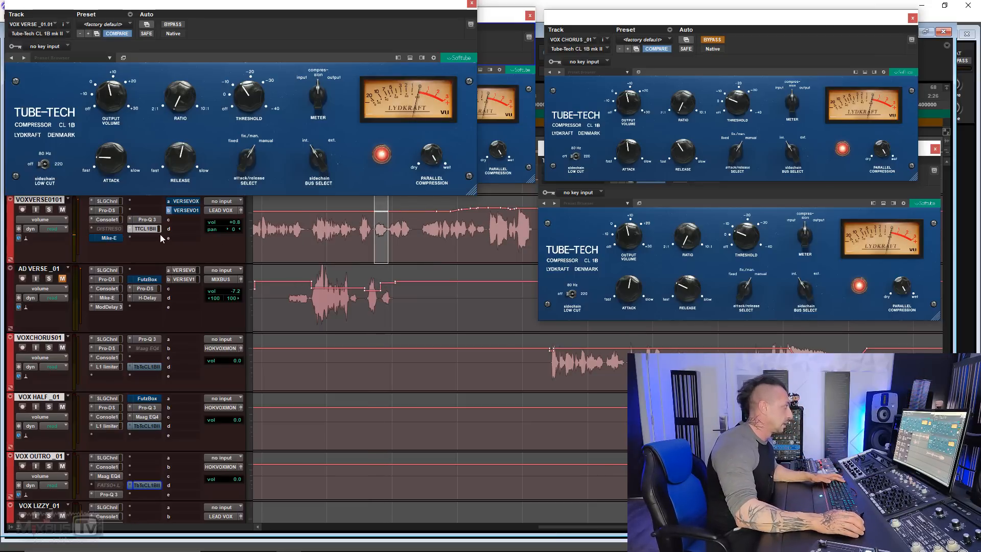
pyautogui.moveTo(357, 223); pyautogui.dragTo(415, 223)
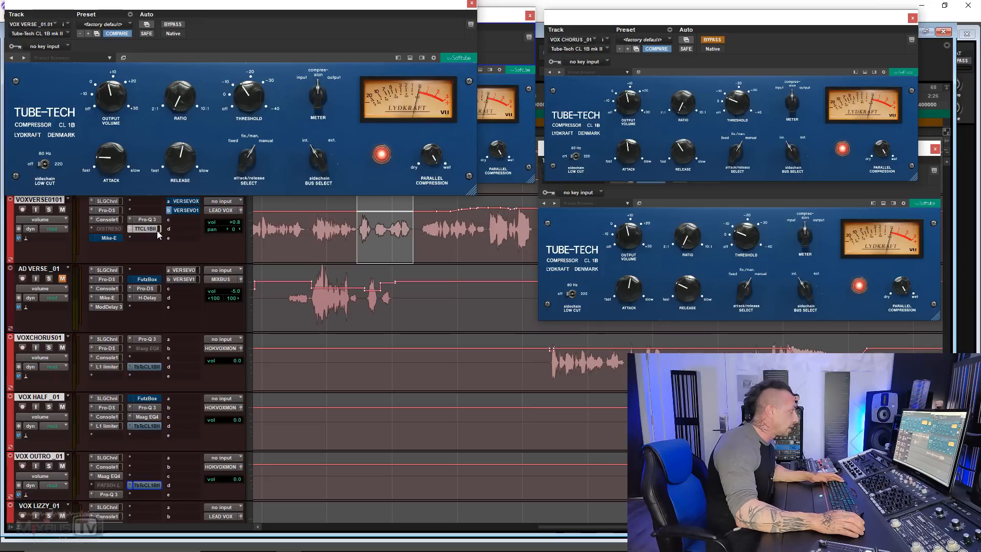
pyautogui.press('space')
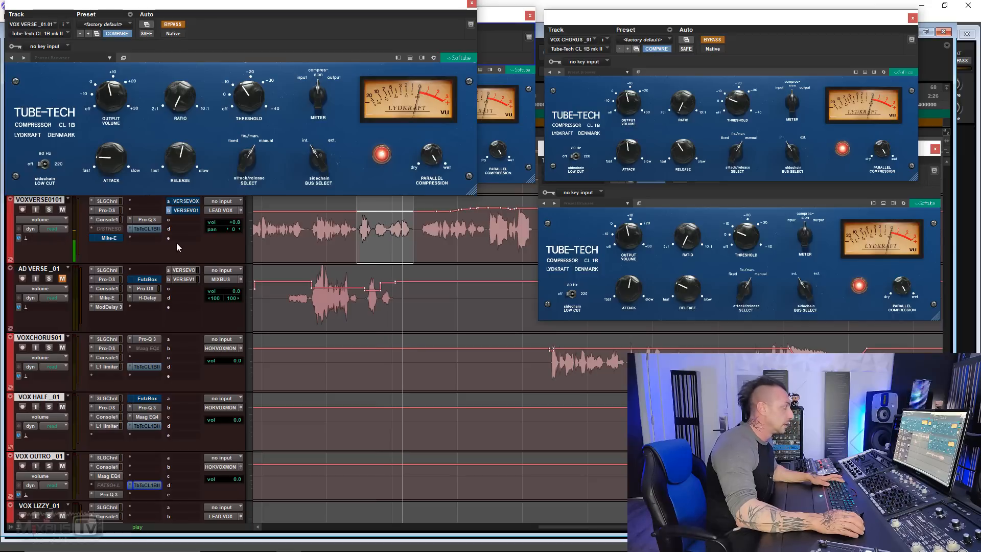
pyautogui.keyDown('ctrl'); pyautogui.click(153, 231); pyautogui.keyUp('ctrl')
pyautogui.press('space')
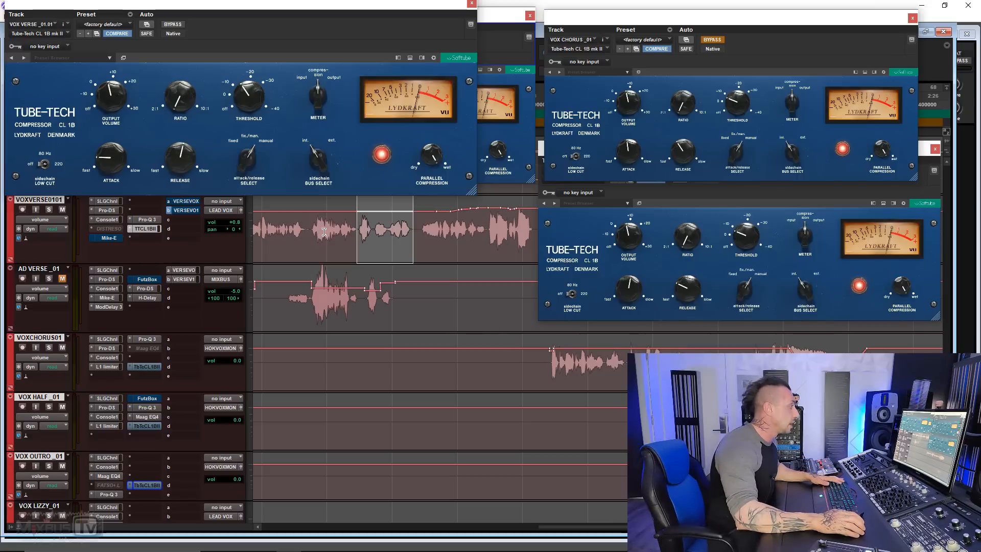
# Select the final phrase of the verse vocal and play it with the compressor bypassed, then with it active
pyautogui.moveTo(419, 229); pyautogui.dragTo(535, 222)
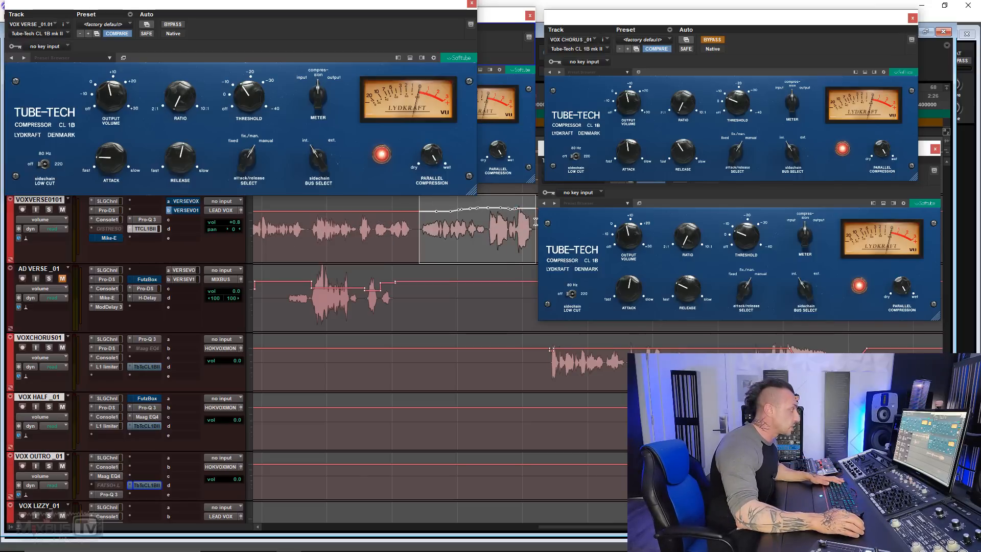
pyautogui.keyDown('ctrl'); pyautogui.click(155, 229); pyautogui.keyUp('ctrl')
pyautogui.press('space')
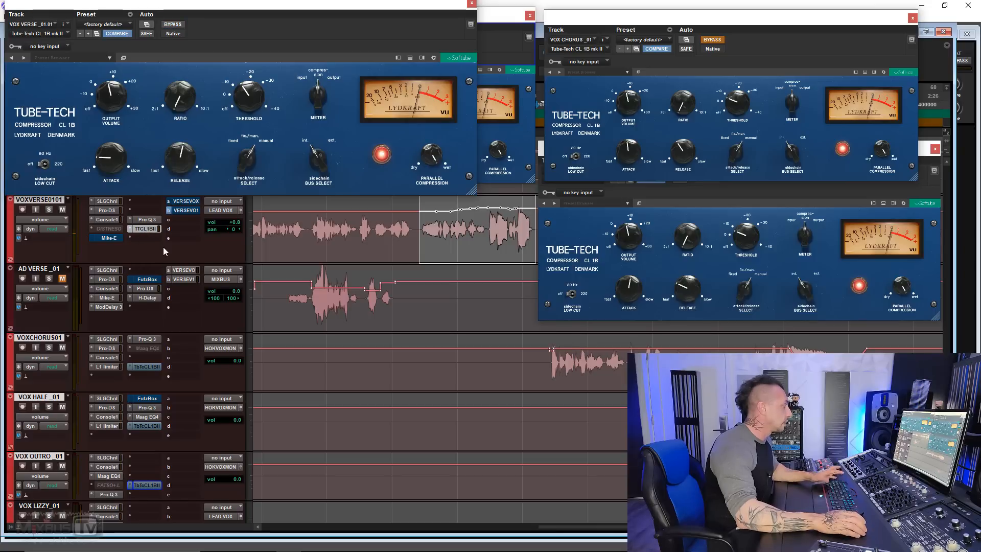
pyautogui.press('space')
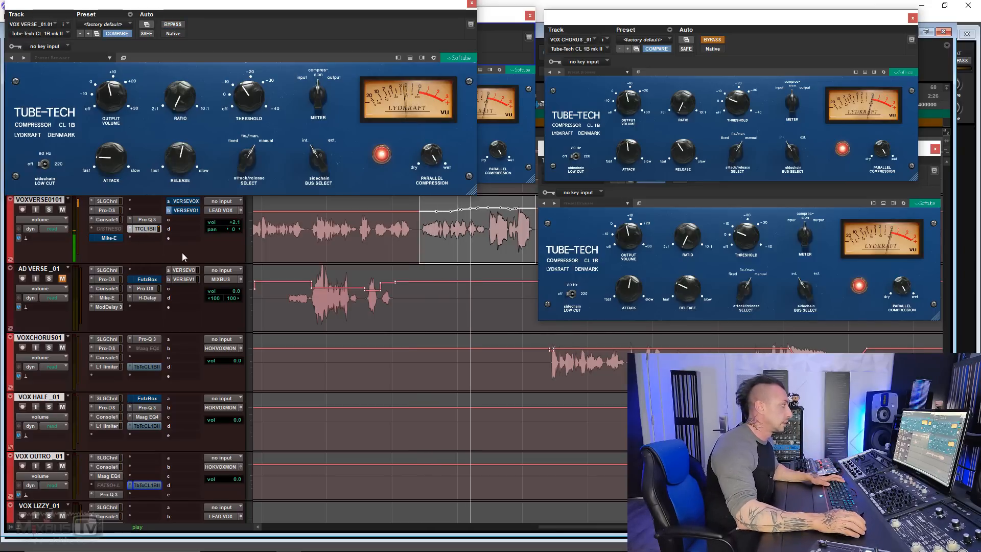
pyautogui.press('space')
# Repeat the comparison of the final verse phrase, playing it first bypassed and once more with the compressor active
pyautogui.keyDown('ctrl'); pyautogui.click(151, 229); pyautogui.keyUp('ctrl')
pyautogui.press('space')
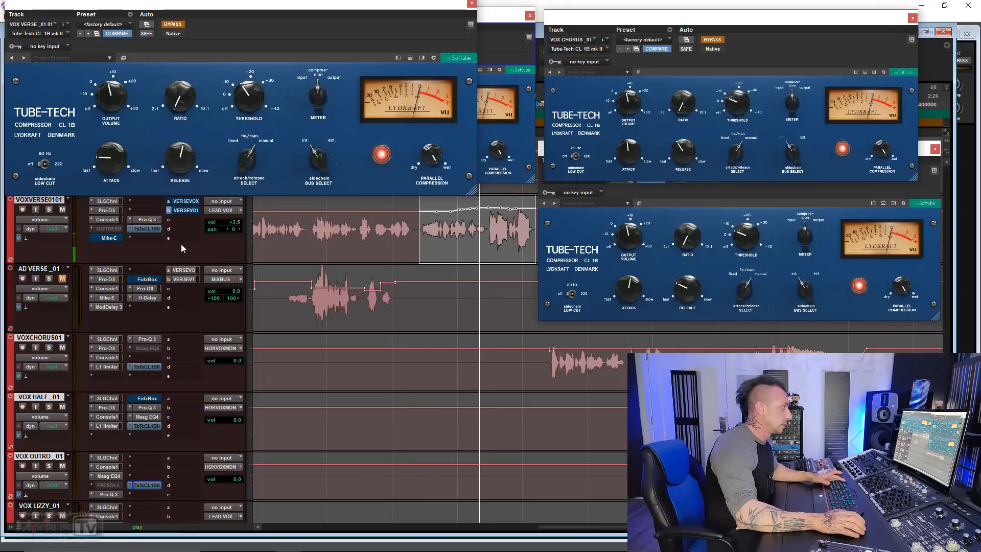
pyautogui.press('space')
pyautogui.press('space')
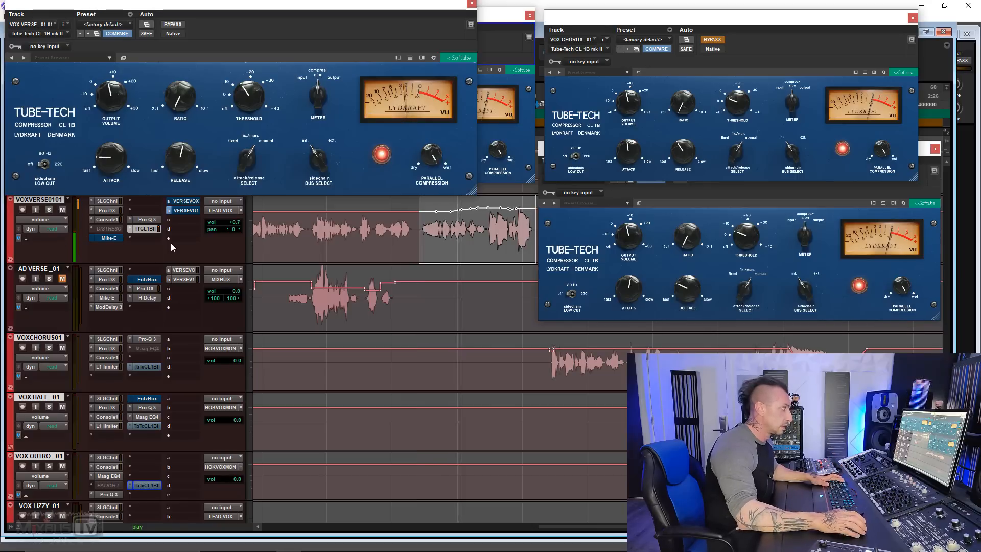
pyautogui.press('space')
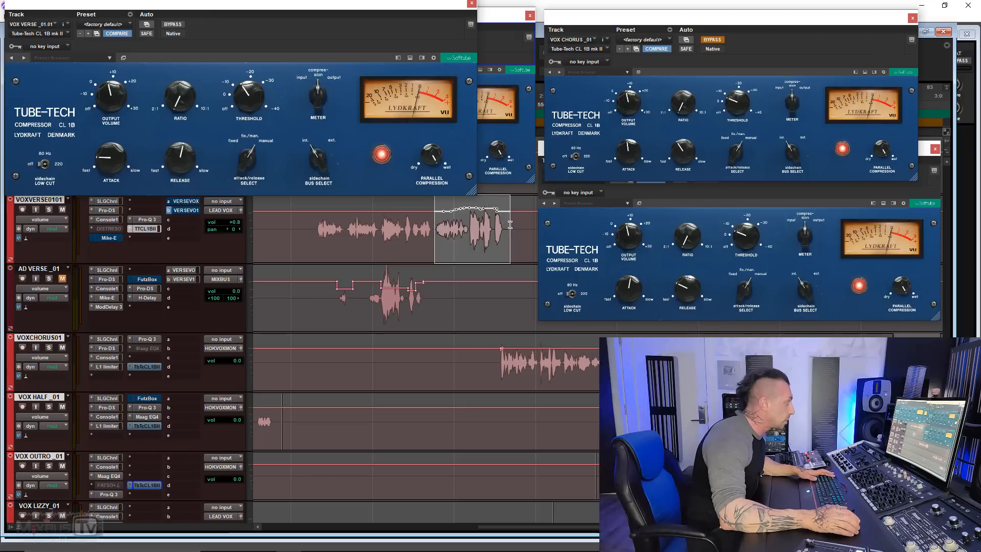
# Bypass the verse compressor, replay the last verse phrase uncompressed, and play it again with compression active
pyautogui.keyDown('ctrl'); pyautogui.click(152, 231); pyautogui.keyUp('ctrl')
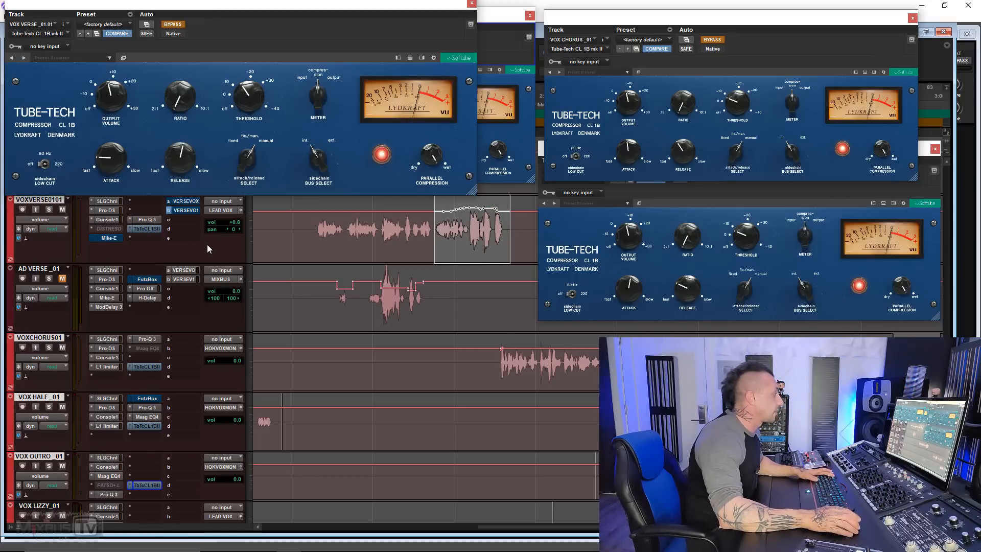
pyautogui.press('space')
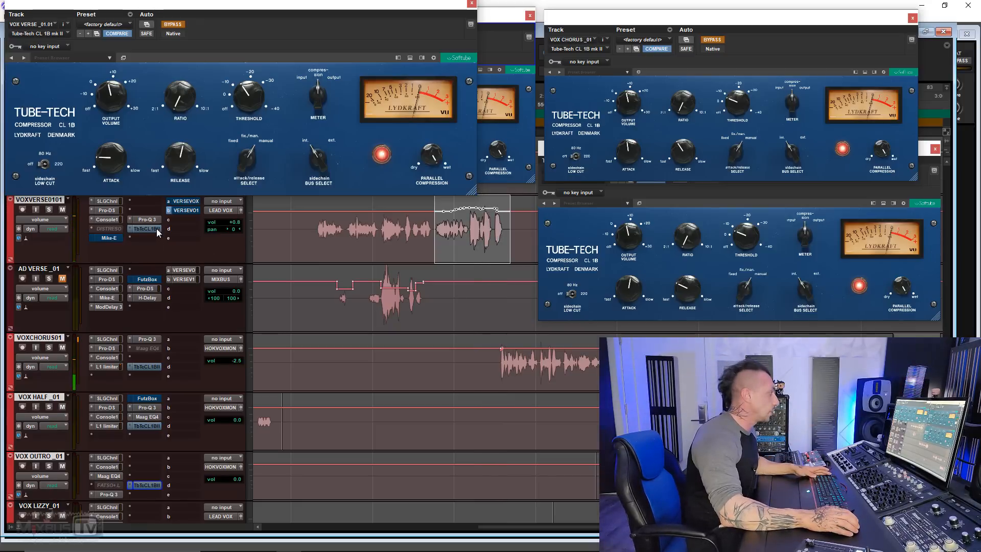
pyautogui.press('space')
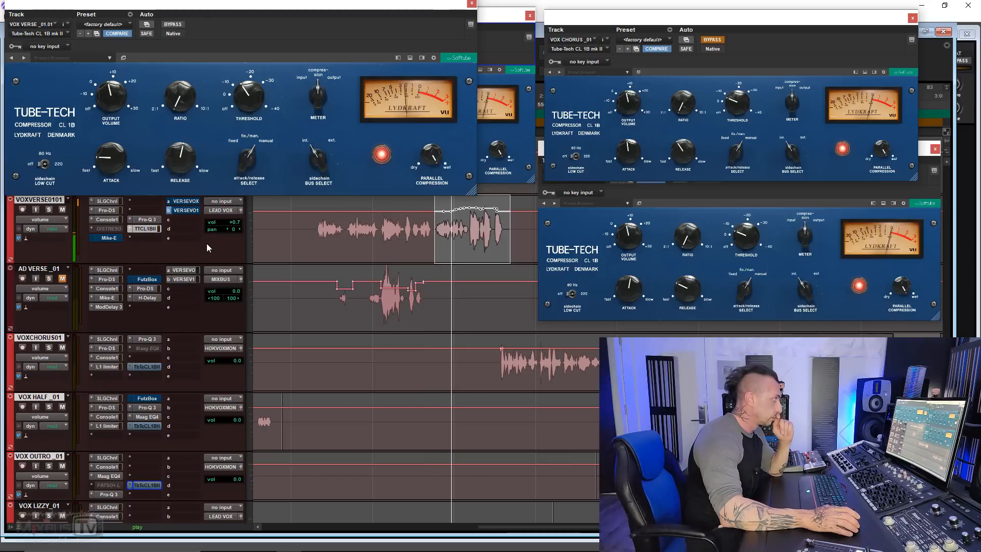
# Enlarge the verse compressor window and play the last verse phrase with compression active, first in the mix and once more soloed
pyautogui.moveTo(472, 191); pyautogui.dragTo(522, 213)
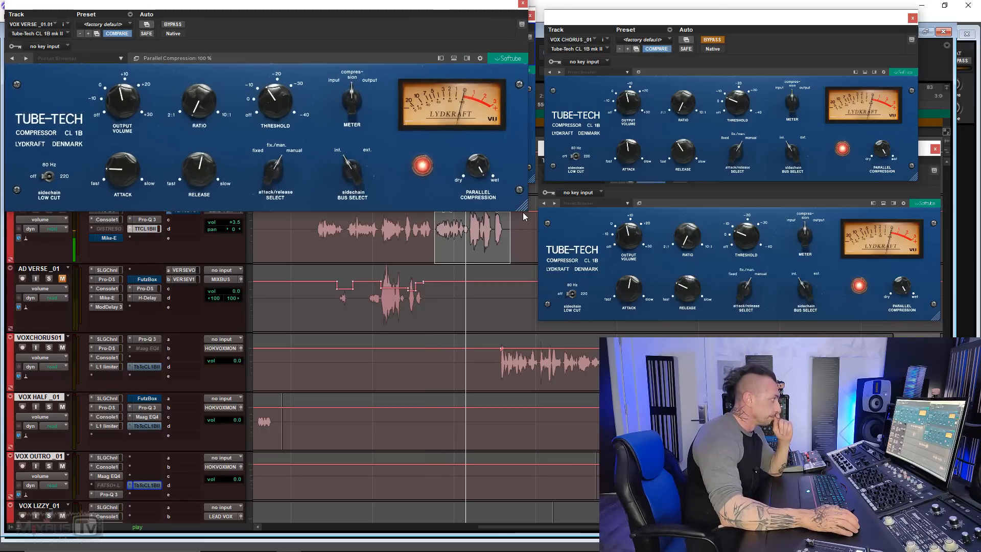
pyautogui.scroll(2, 216, 302)
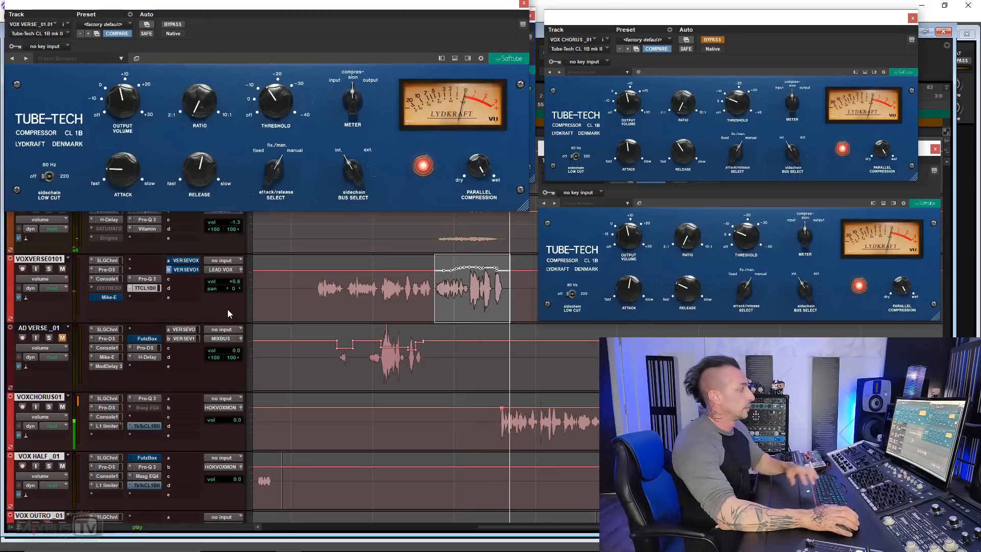
pyautogui.press('space')
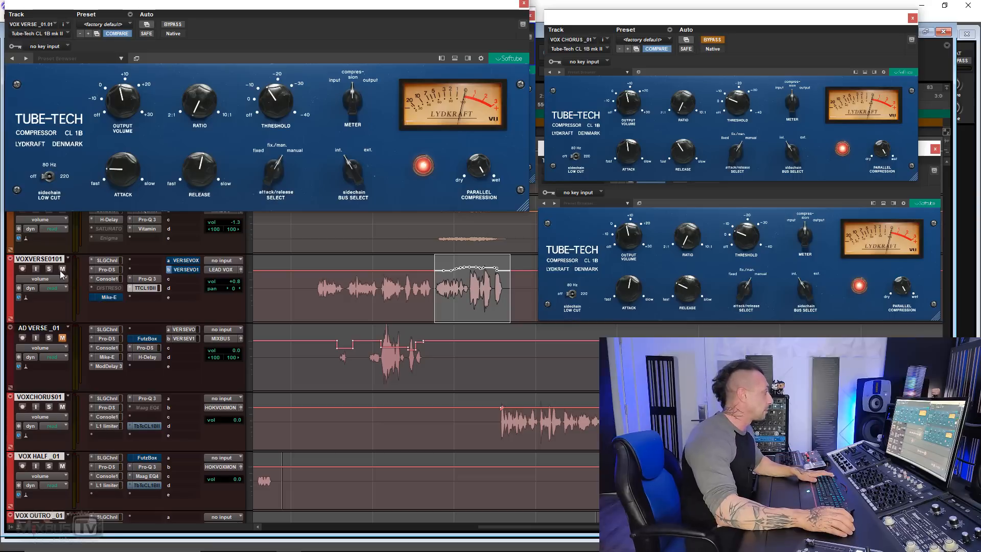
pyautogui.press('space')
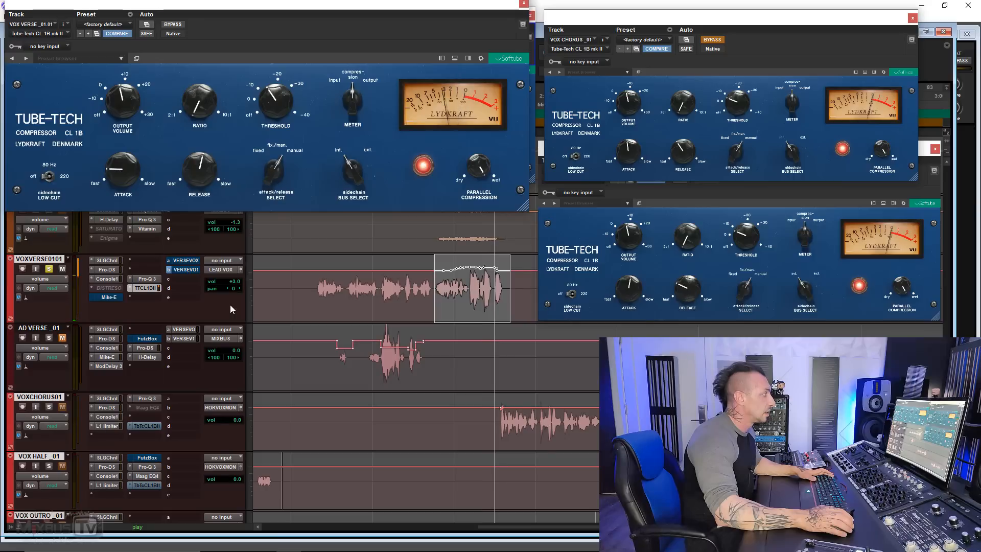
pyautogui.press('space')
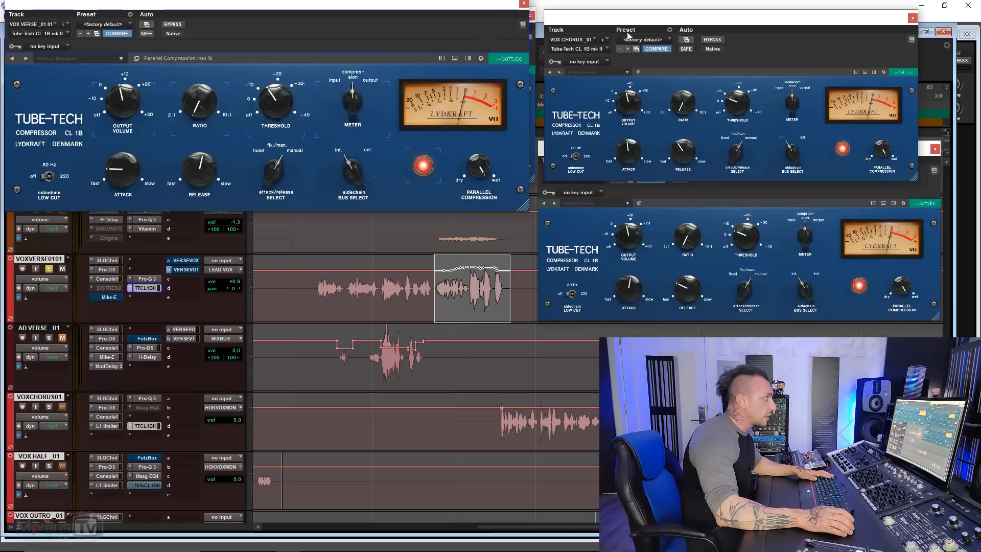
# Place the chorus compressor window below the verse one, enlarge it to a similar size, and unmute the AD VERSE track
pyautogui.moveTo(628, 34); pyautogui.dragTo(94, 236)
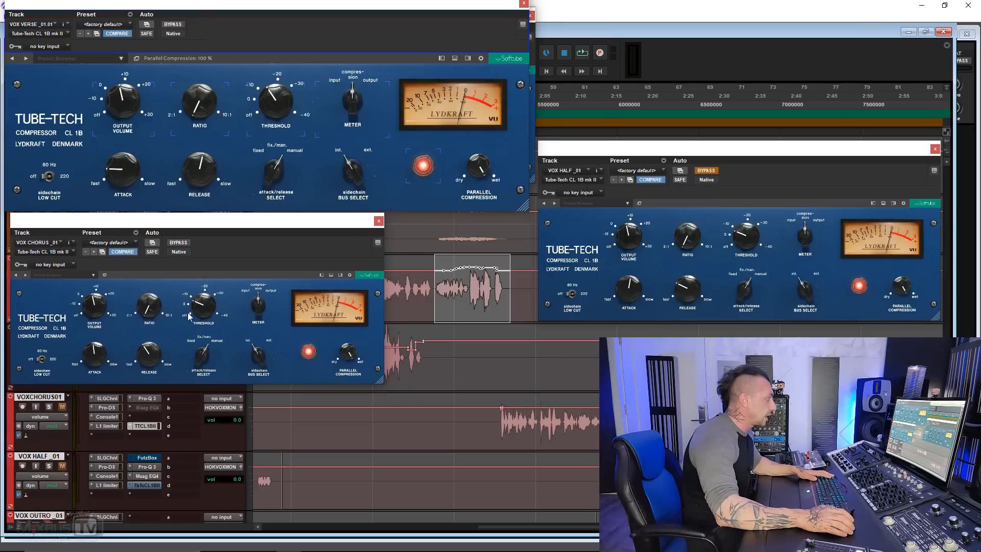
pyautogui.moveTo(379, 379); pyautogui.dragTo(521, 432)
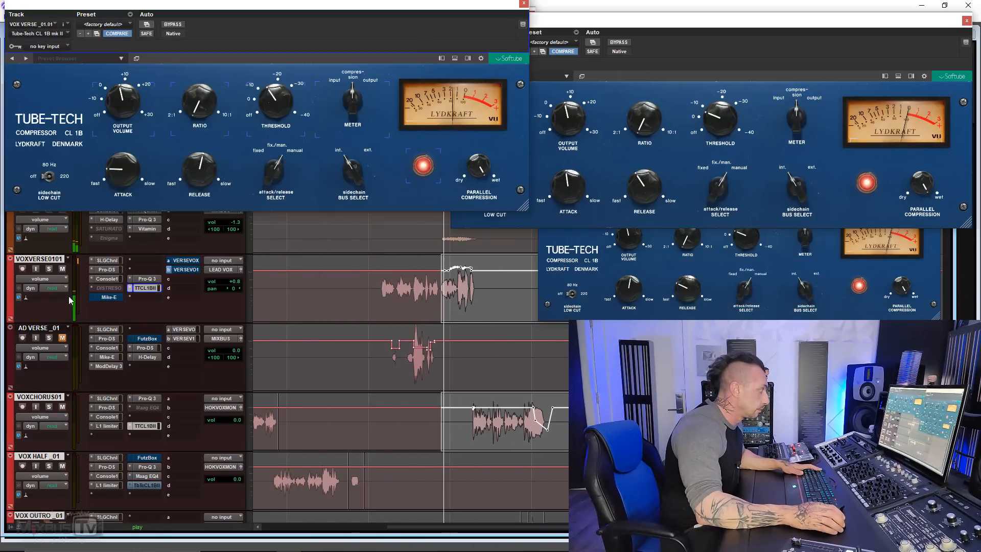
pyautogui.click(60, 338)
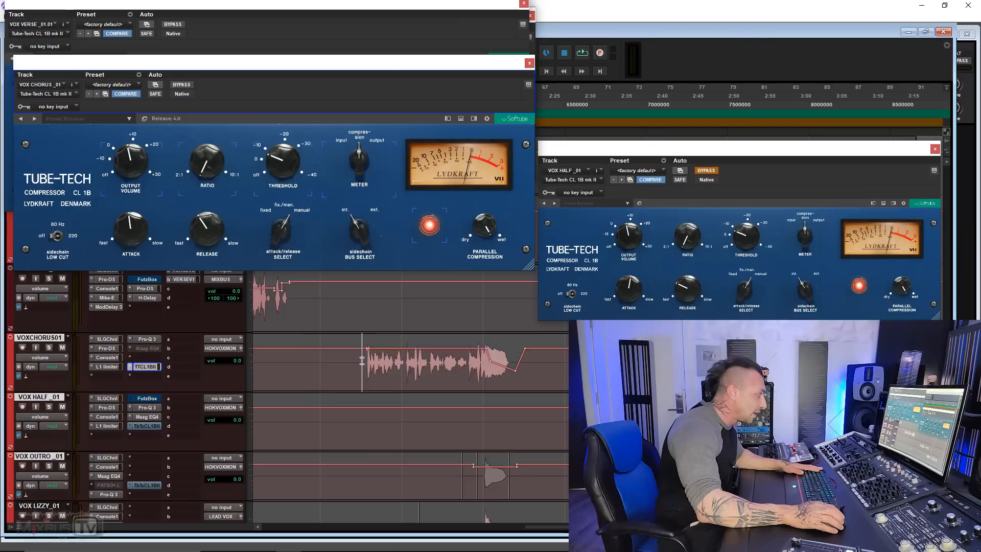
# Show the VOX CHORUS track as a waveform, increase its height, and zoom in on the selected chorus vocal
pyautogui.click(49, 360)
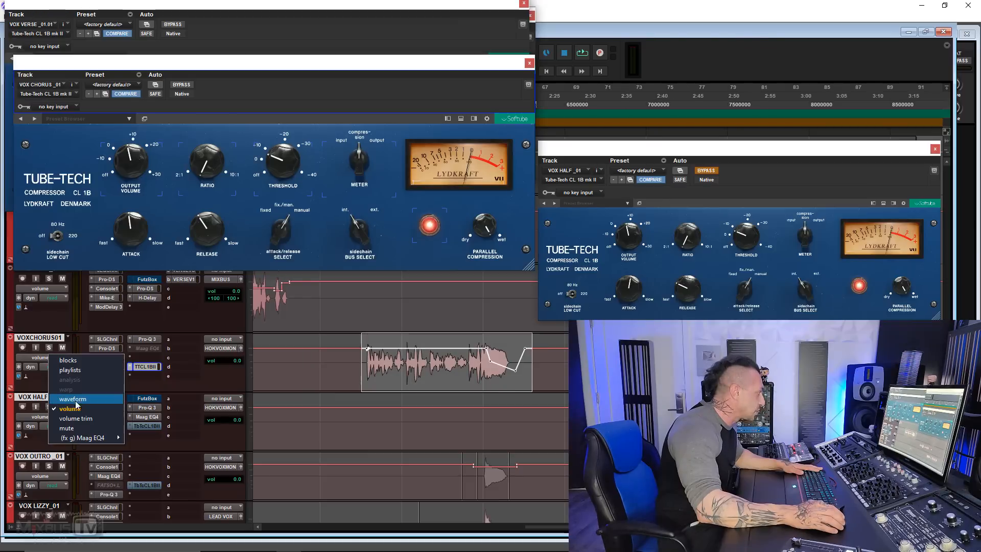
pyautogui.click(80, 403)
pyautogui.moveTo(223, 390); pyautogui.dragTo(222, 420)
pyautogui.press('t')
pyautogui.press('t')
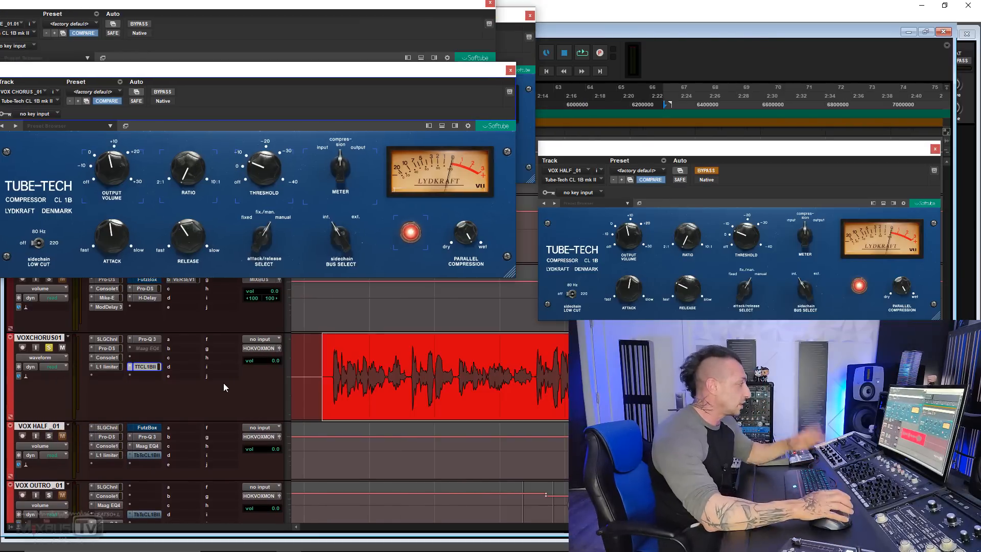
# Enlarge the chorus compressor window and play the chorus vocal, bypassing the compressor and reactivating it during playback
pyautogui.press('space')
pyautogui.moveTo(520, 278); pyautogui.dragTo(597, 307)
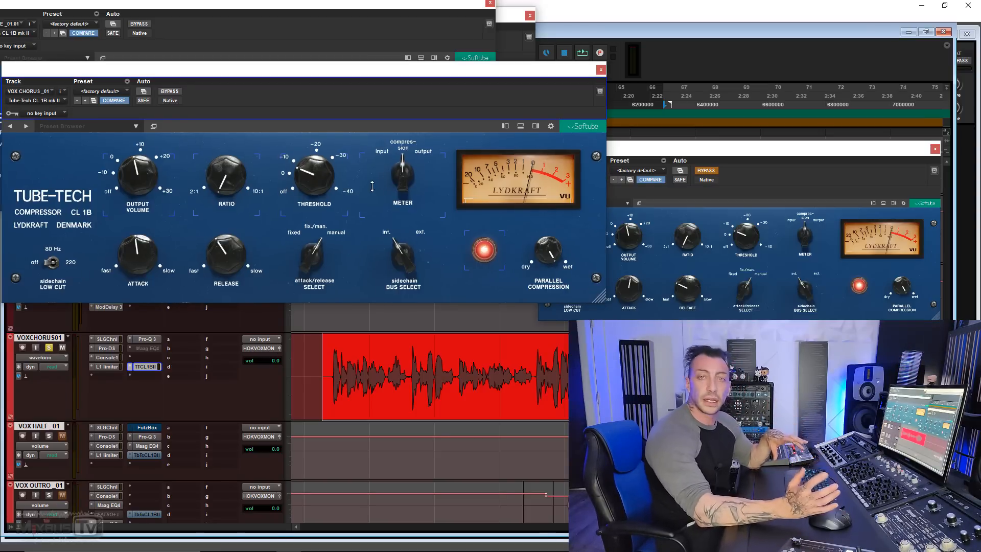
pyautogui.press('r')
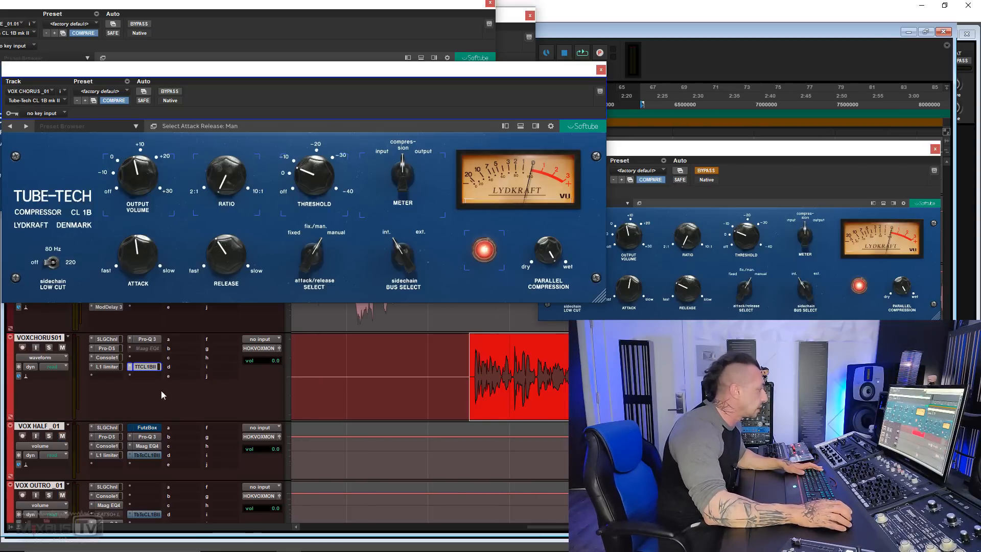
pyautogui.press('space')
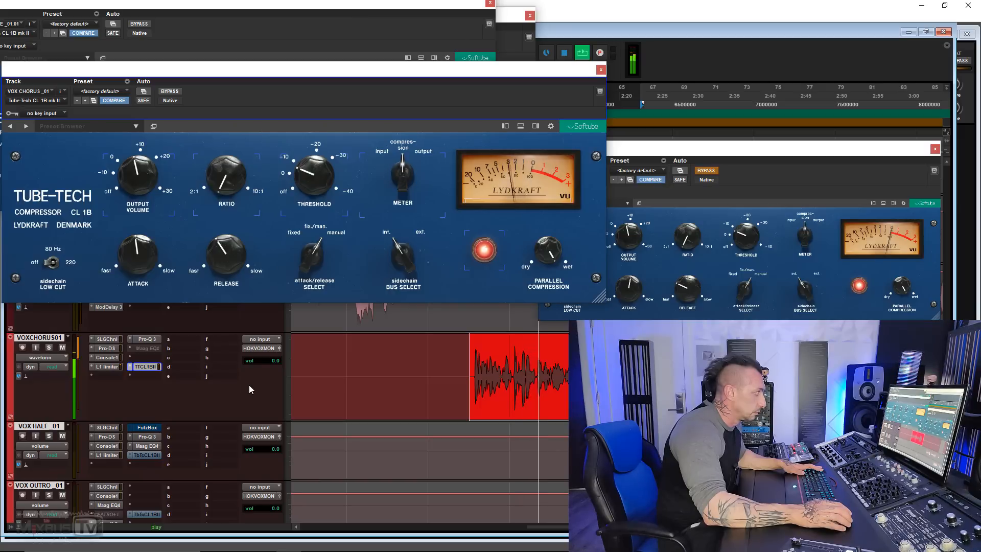
pyautogui.keyDown('ctrl'); pyautogui.click(148, 368); pyautogui.keyUp('ctrl')
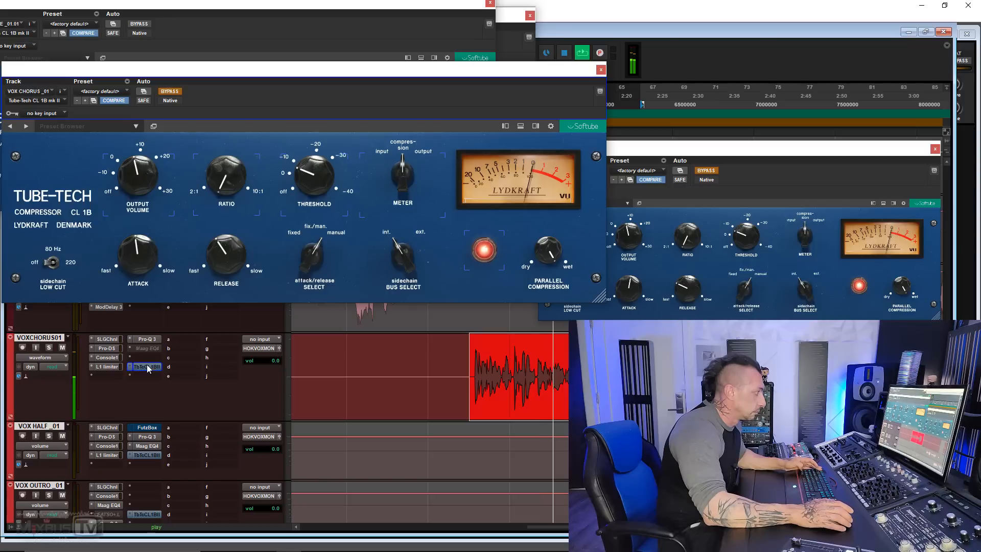
pyautogui.keyDown('ctrl'); pyautogui.click(148, 368); pyautogui.keyUp('ctrl')
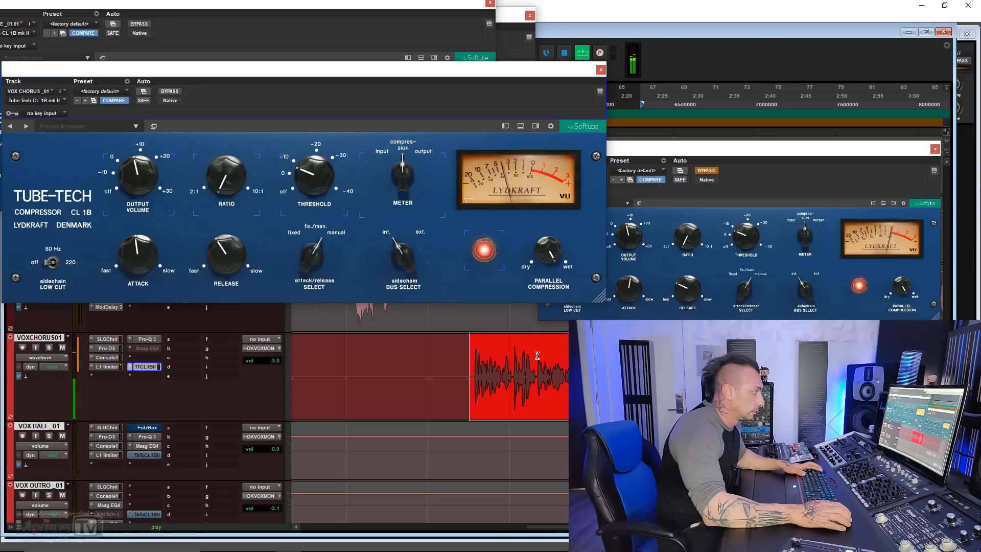
# Select a later phrase of the chorus vocal and play it with the compressor bypassed, then with it active
pyautogui.press('space')
pyautogui.moveTo(537, 356); pyautogui.dragTo(642, 357)
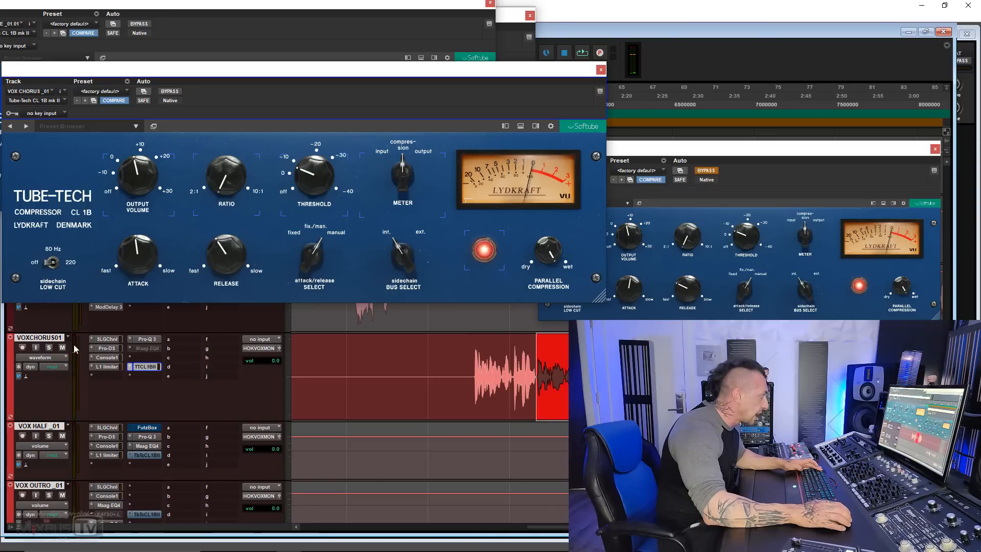
pyautogui.keyDown('ctrl'); pyautogui.click(157, 368); pyautogui.keyUp('ctrl')
pyautogui.press('space')
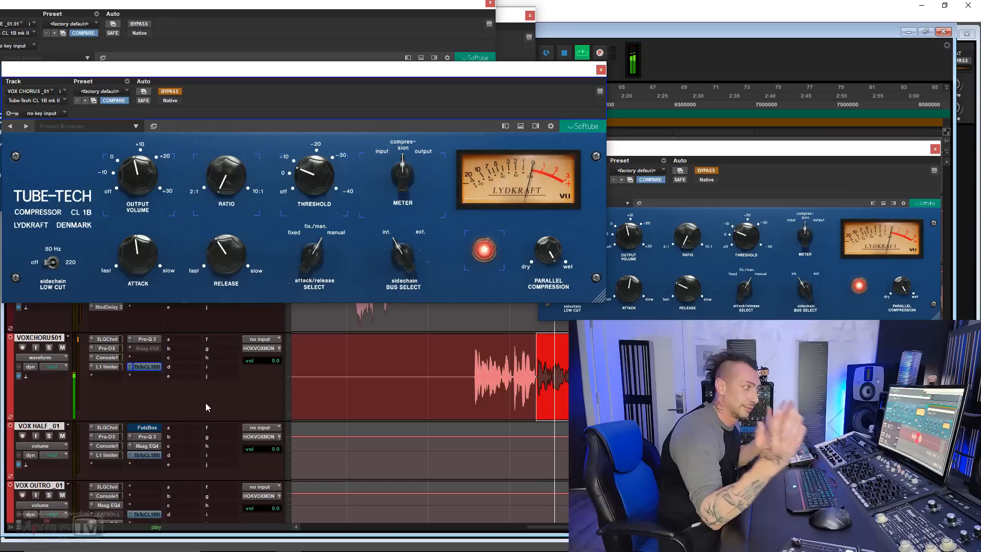
pyautogui.keyDown('ctrl'); pyautogui.click(151, 368); pyautogui.keyUp('ctrl')
pyautogui.press('space')
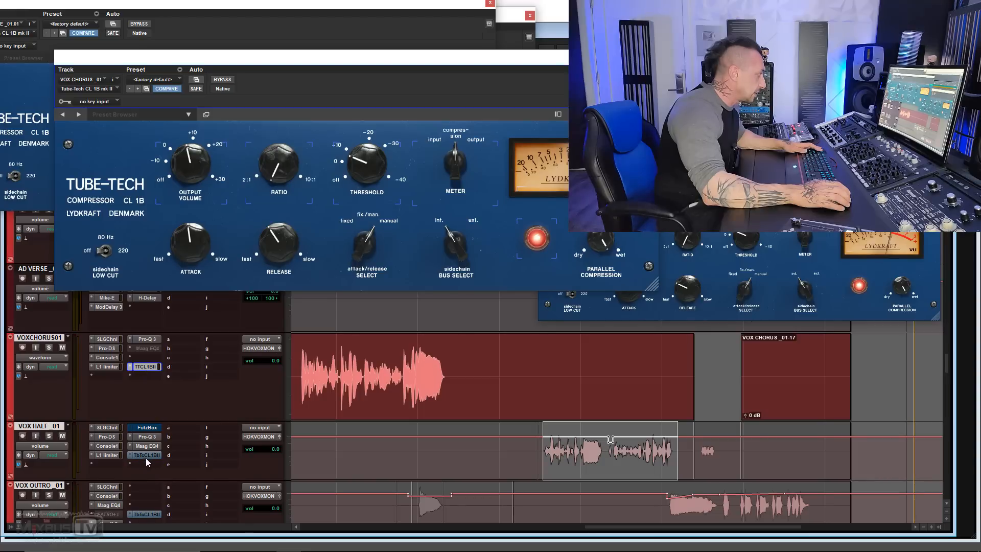
# Move the VOX HALF compressor window over the chorus compressor window and enlarge it
pyautogui.click(147, 457)
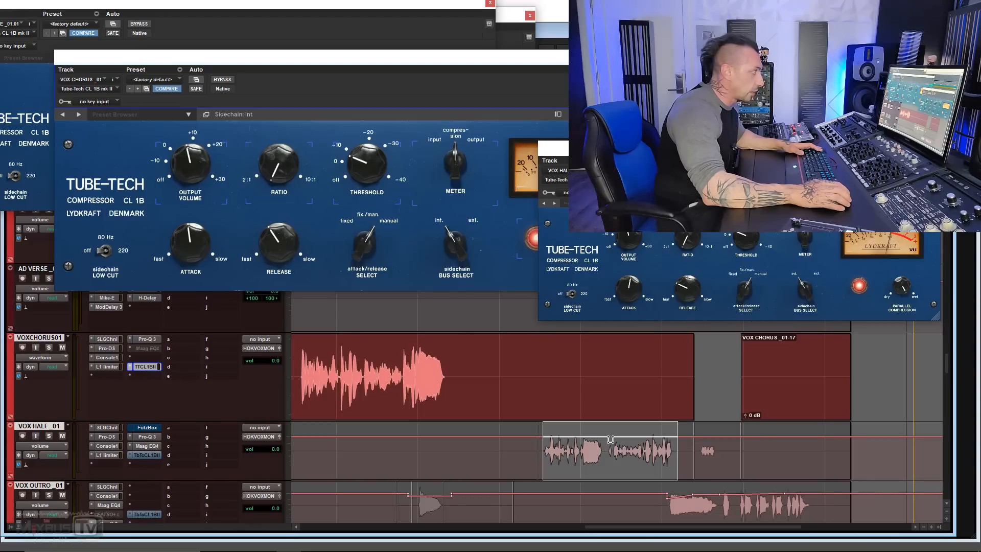
pyautogui.moveTo(634, 150); pyautogui.dragTo(177, 33)
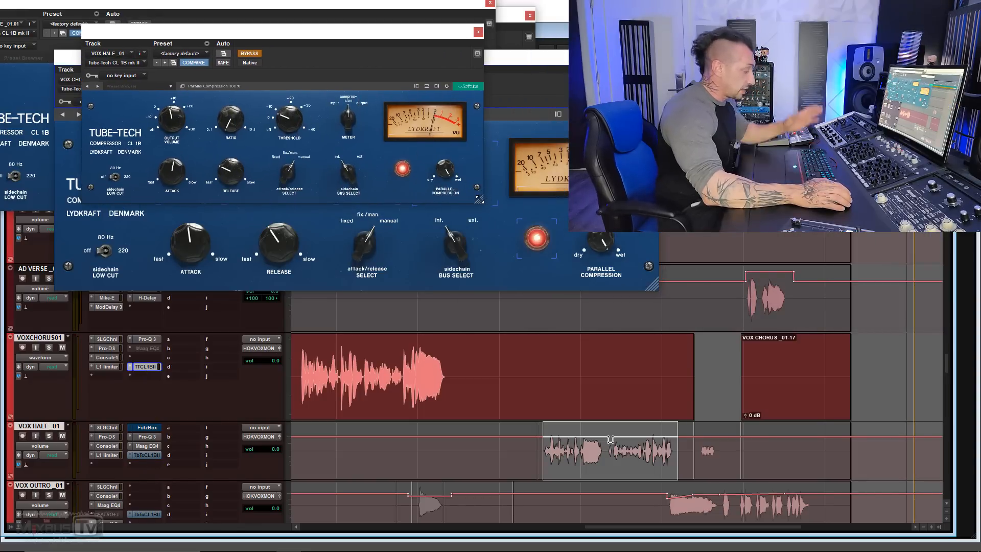
pyautogui.moveTo(479, 200); pyautogui.dragTo(527, 214)
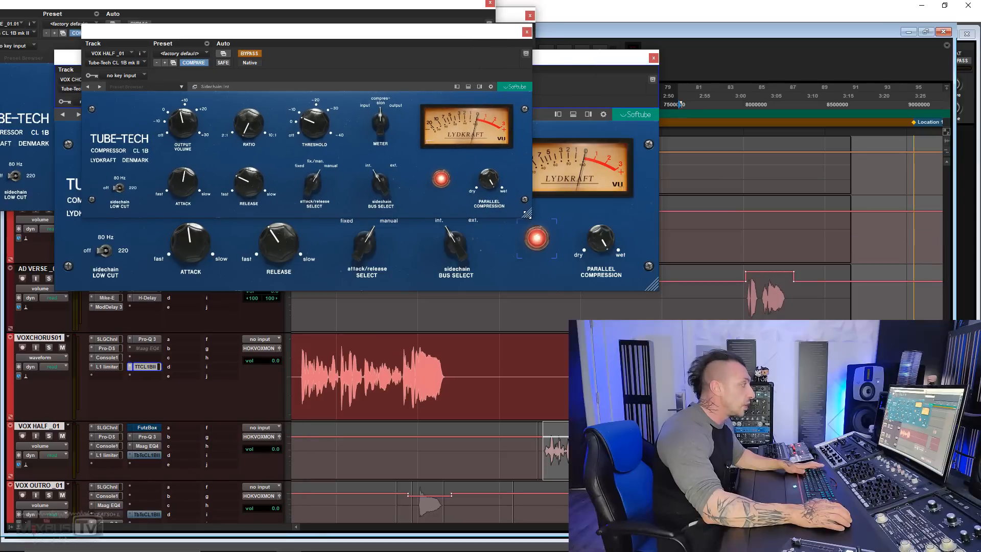
pyautogui.moveTo(527, 214); pyautogui.dragTo(697, 267)
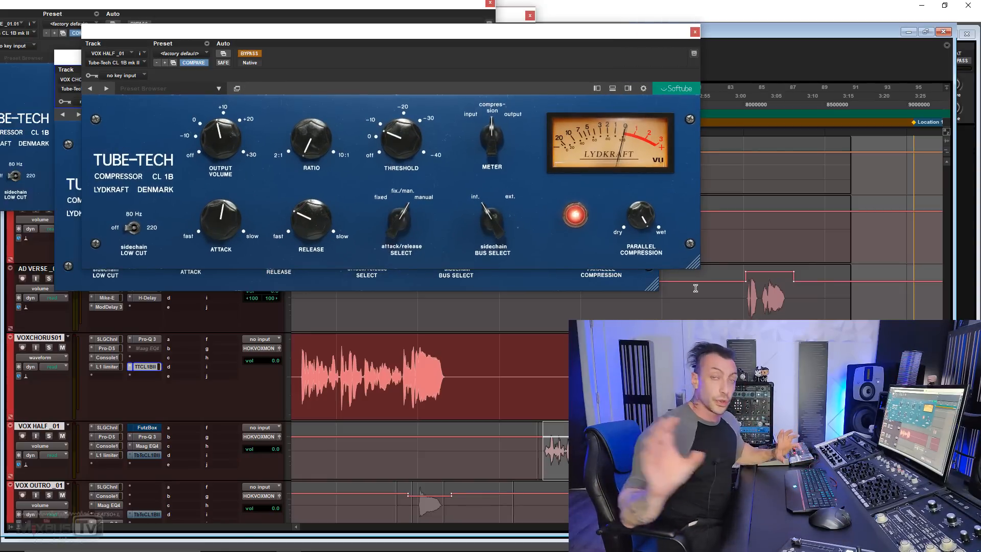
# Play the selected VOX HALF section, enlarge and reposition its compressor window, and take the compressor out of bypass
pyautogui.press('space')
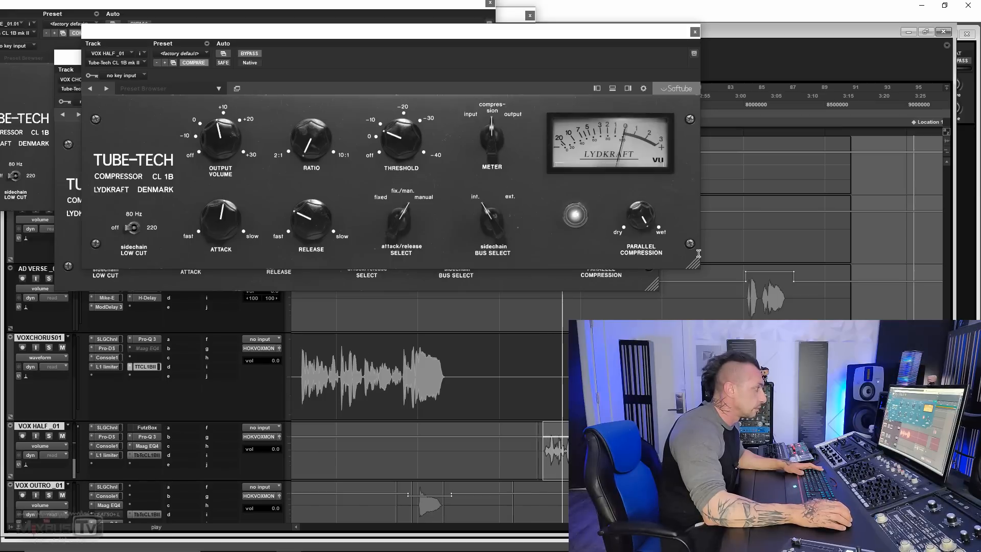
pyautogui.moveTo(694, 263); pyautogui.dragTo(749, 279)
pyautogui.moveTo(495, 51); pyautogui.dragTo(468, 62)
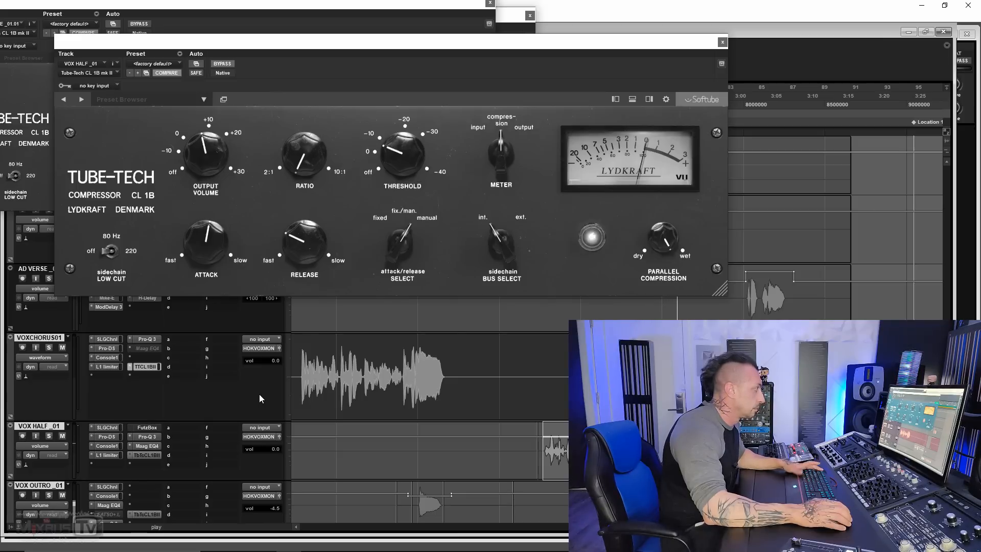
pyautogui.press('space')
pyautogui.click(222, 65)
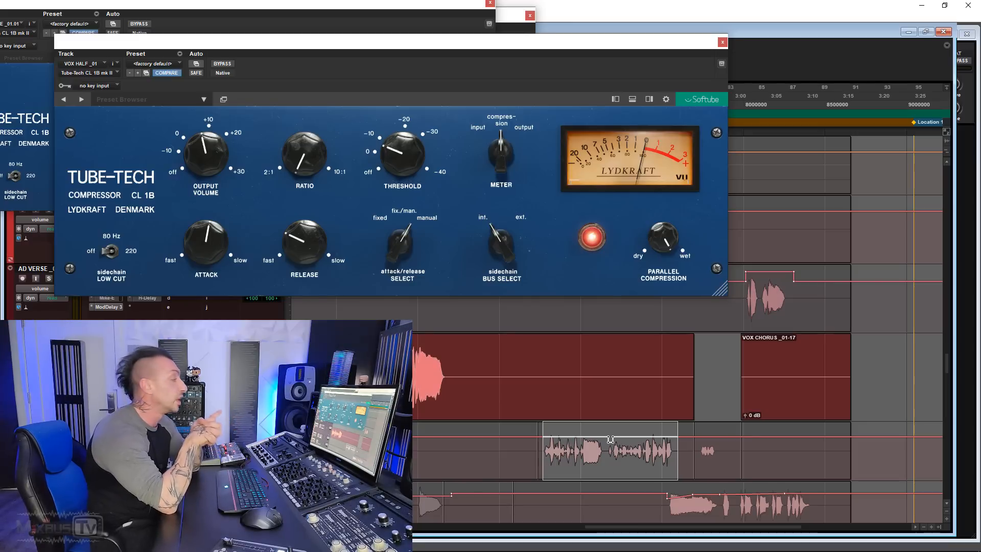
# Select a short phrase in the second half of the VOX HALF vocal and play it with the compressor active
pyautogui.click(608, 452)
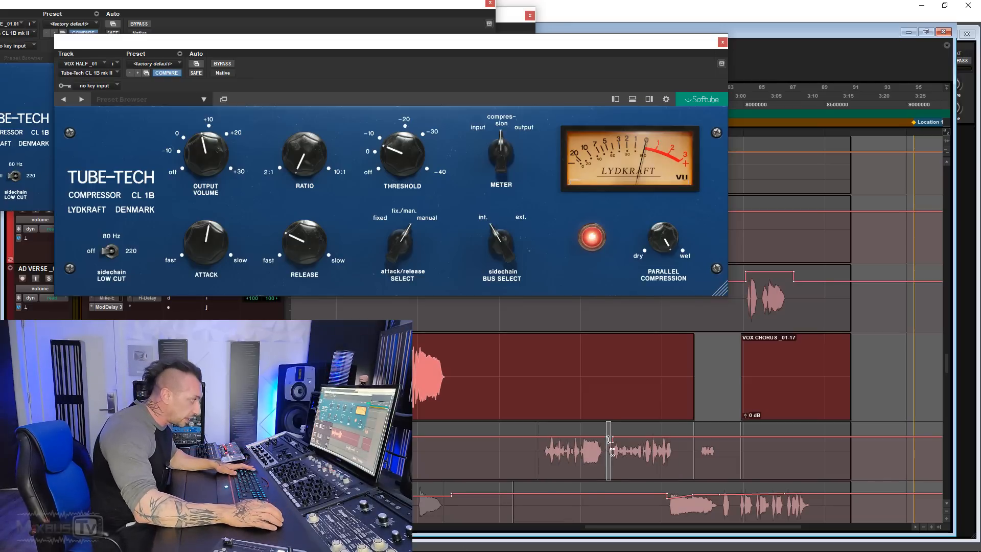
pyautogui.moveTo(628, 452); pyautogui.dragTo(643, 454)
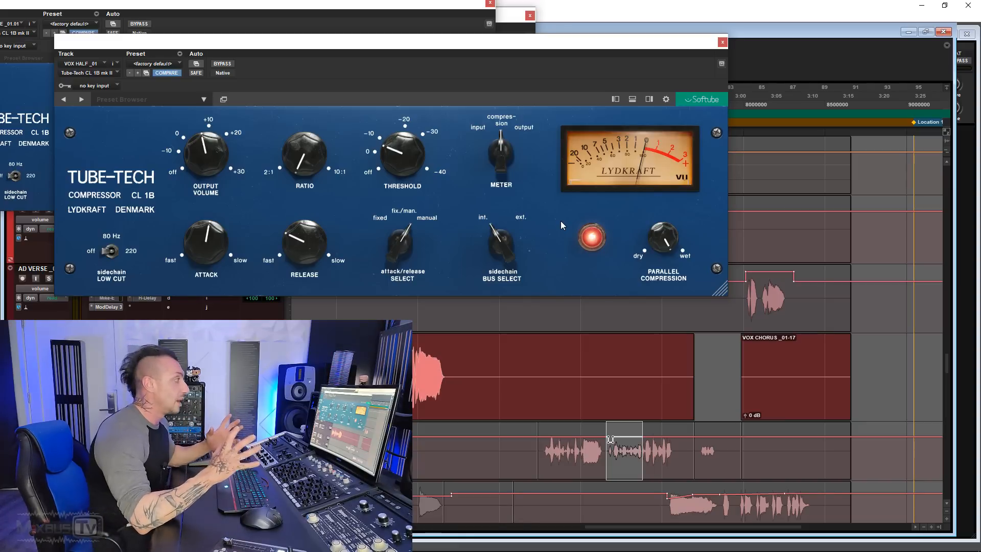
pyautogui.press('space')
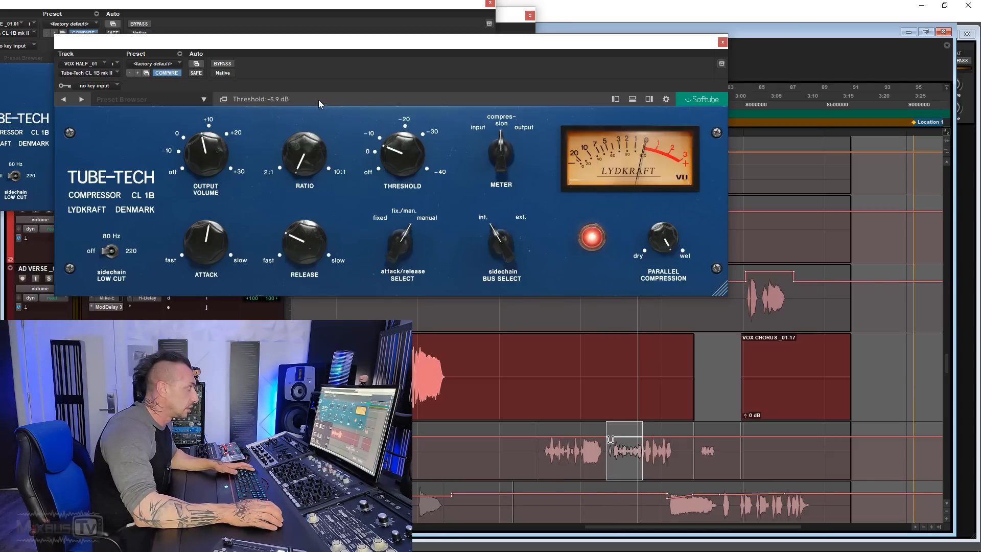
pyautogui.press('space')
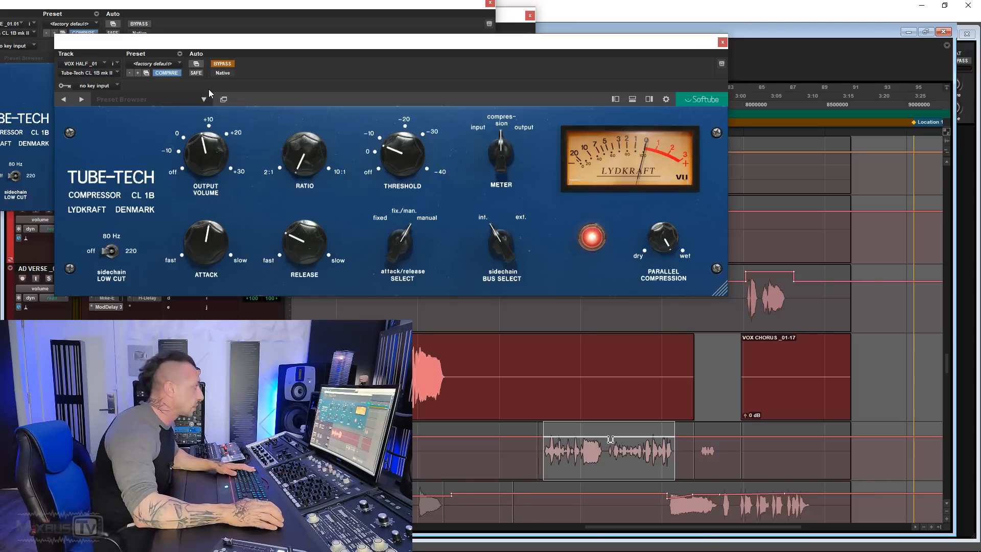
# Activate the VOX HALF compressor and play the whole section, bypassing and reactivating the compressor during playback
pyautogui.click(223, 64)
pyautogui.press('space')
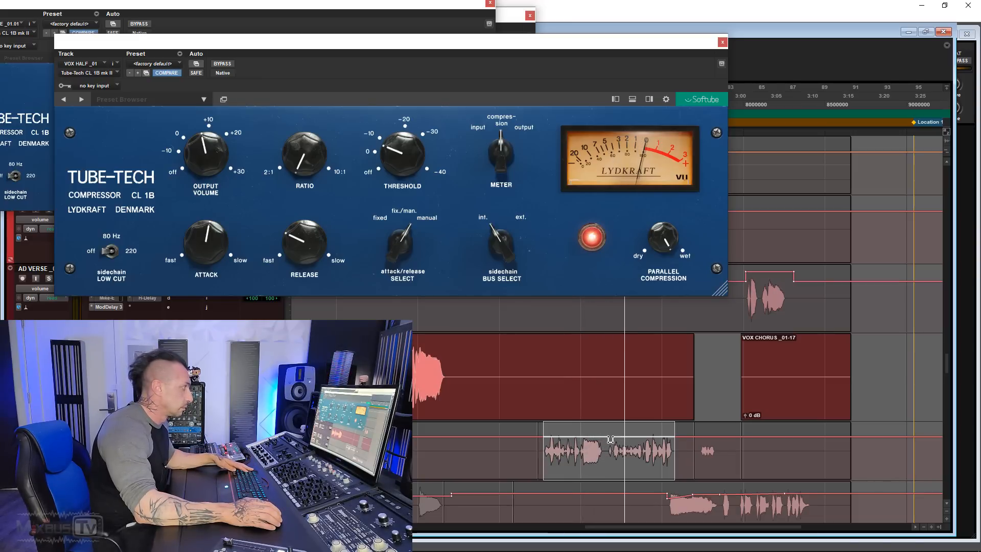
pyautogui.hotkey('shift', 'c')
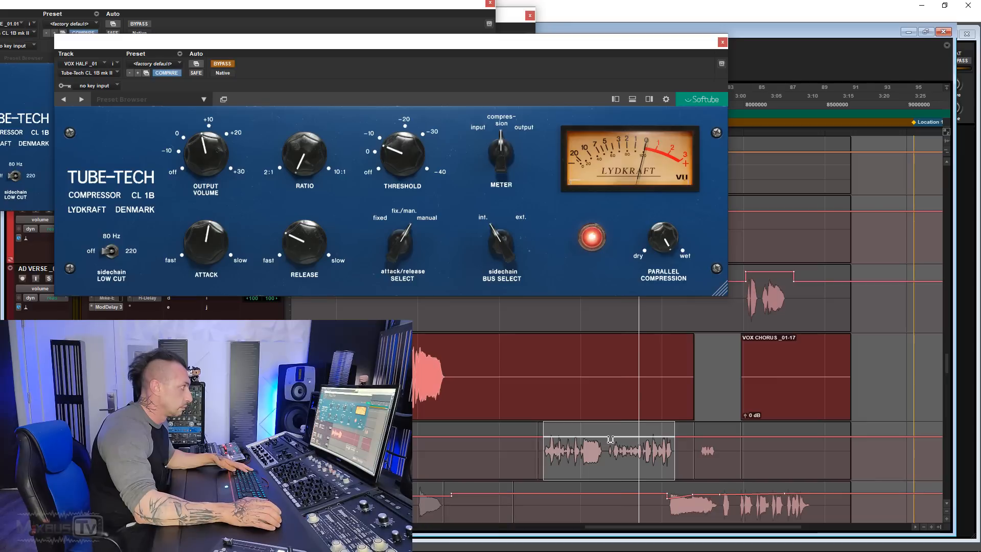
pyautogui.hotkey('shift', 'c')
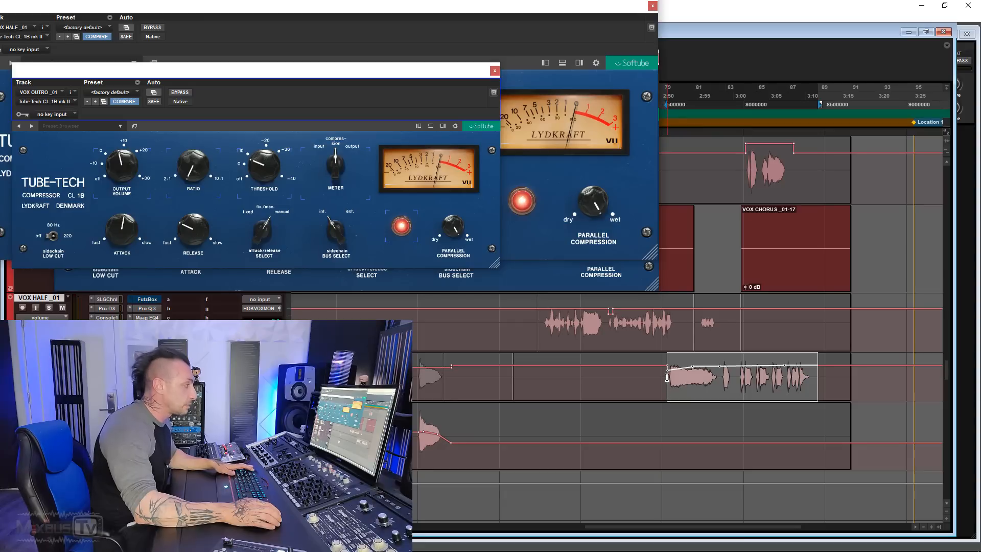
# Select and play the closing VOX OUTRO vocal passage, then narrow the selection to its long opening phrase
pyautogui.moveTo(667, 377); pyautogui.dragTo(814, 378)
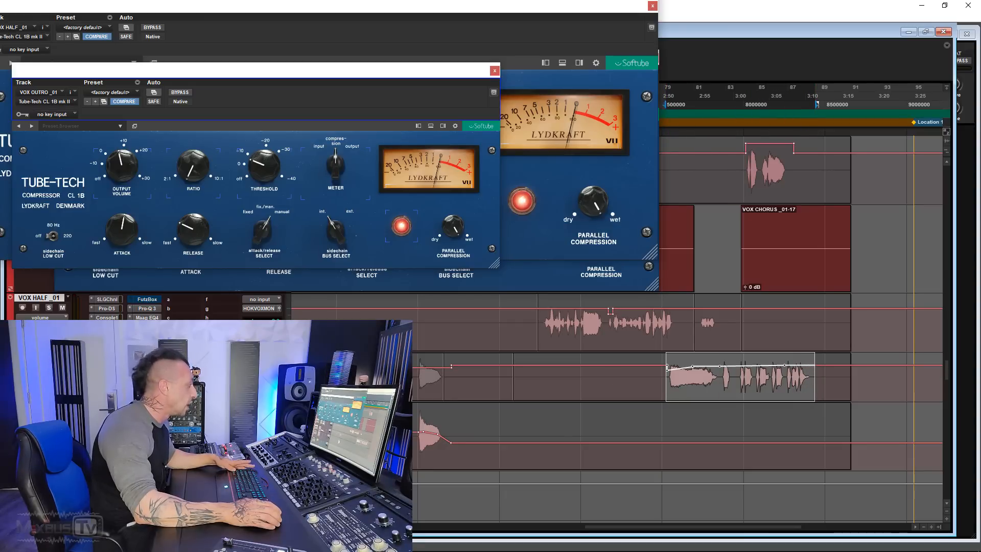
pyautogui.press('space')
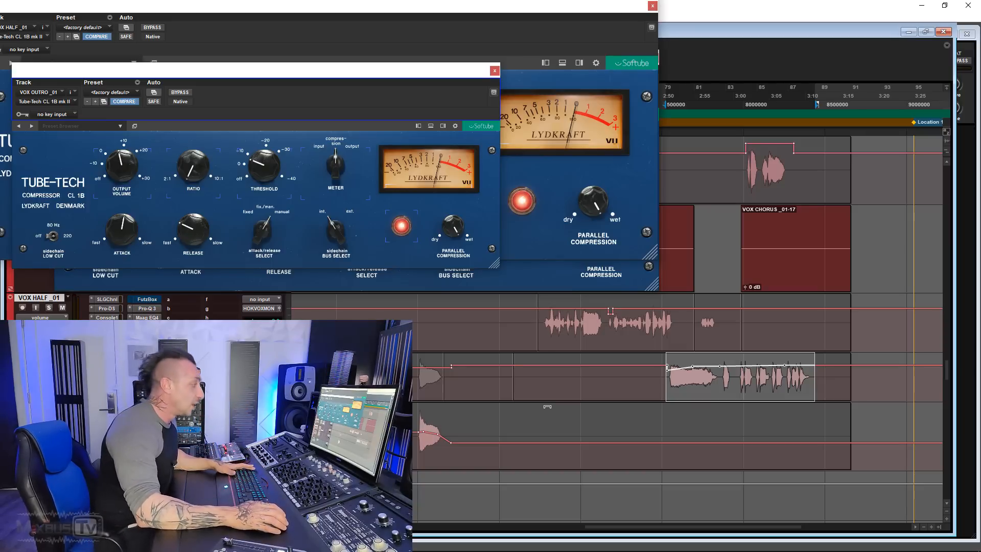
pyautogui.moveTo(663, 380); pyautogui.dragTo(715, 377)
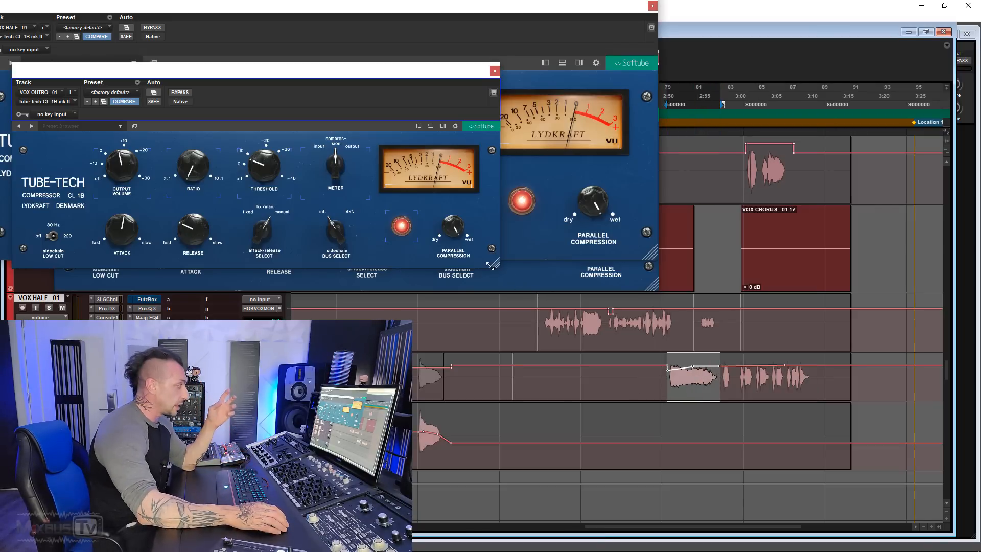
# Enlarge and reposition the VOX OUTRO compressor window and play the selected long phrase, comparing the bypassed and active compressor
pyautogui.moveTo(490, 265); pyautogui.dragTo(650, 312)
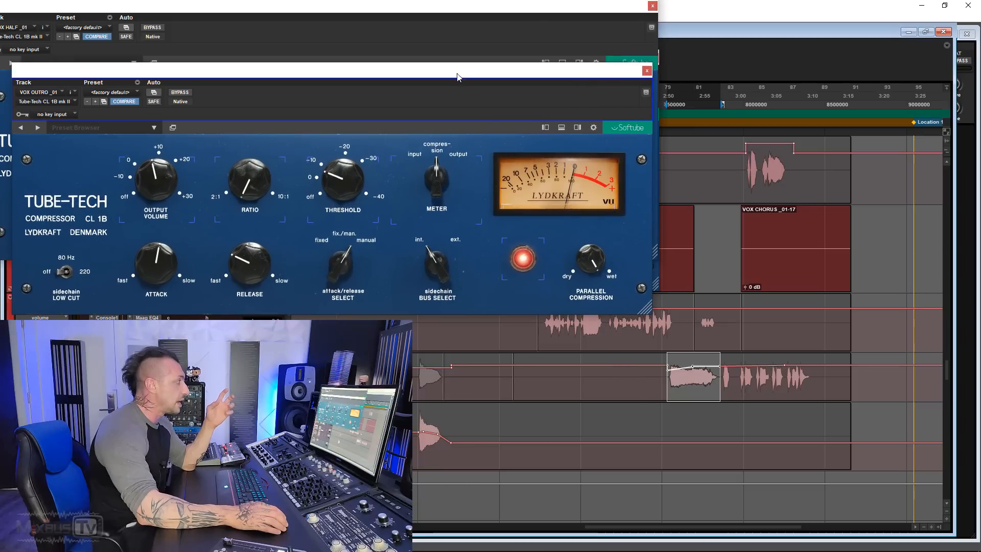
pyautogui.moveTo(457, 76); pyautogui.dragTo(445, 39)
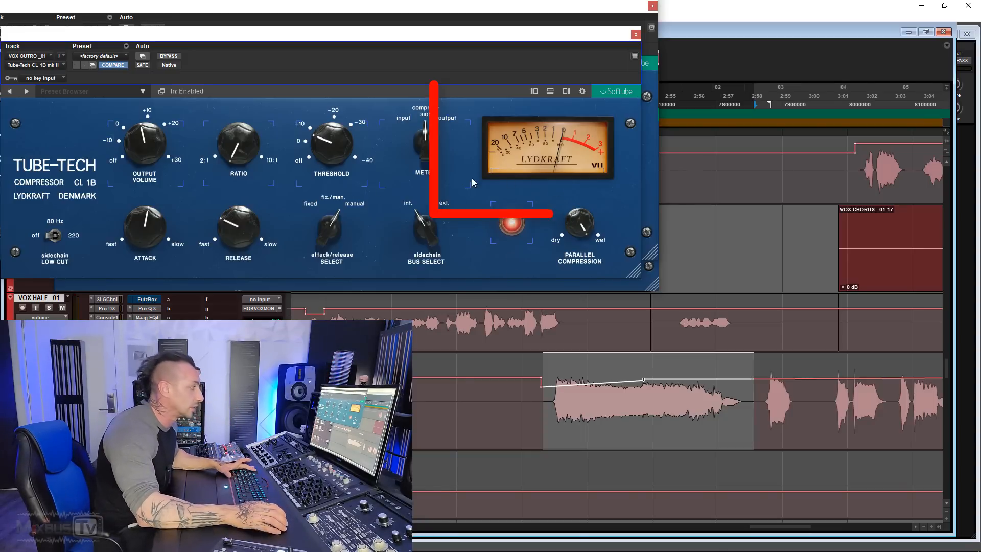
pyautogui.press('space')
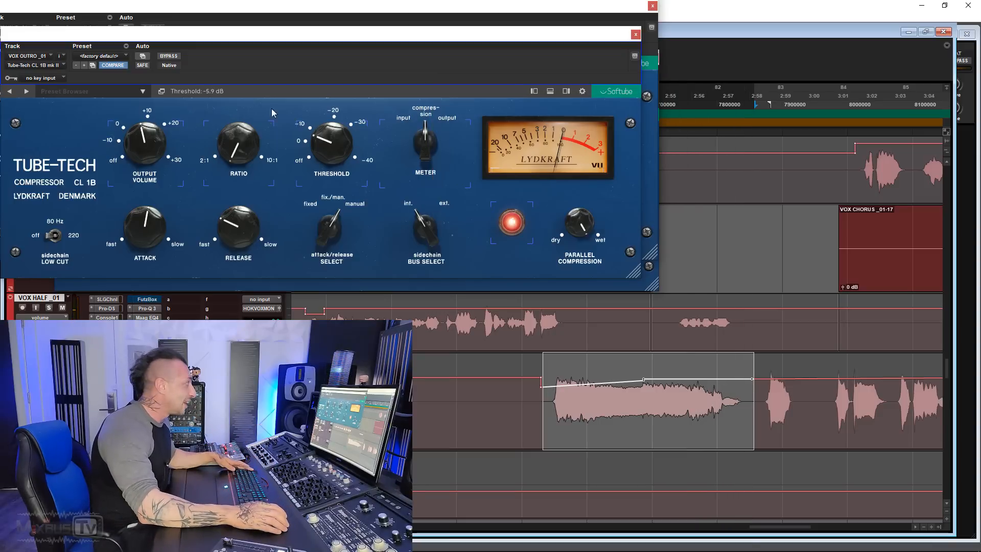
pyautogui.press('space')
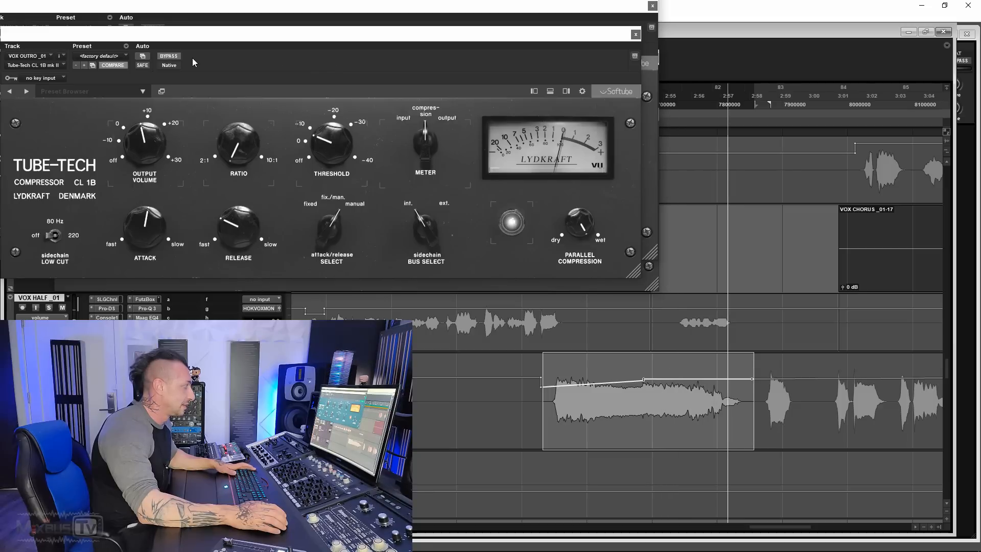
pyautogui.press('space')
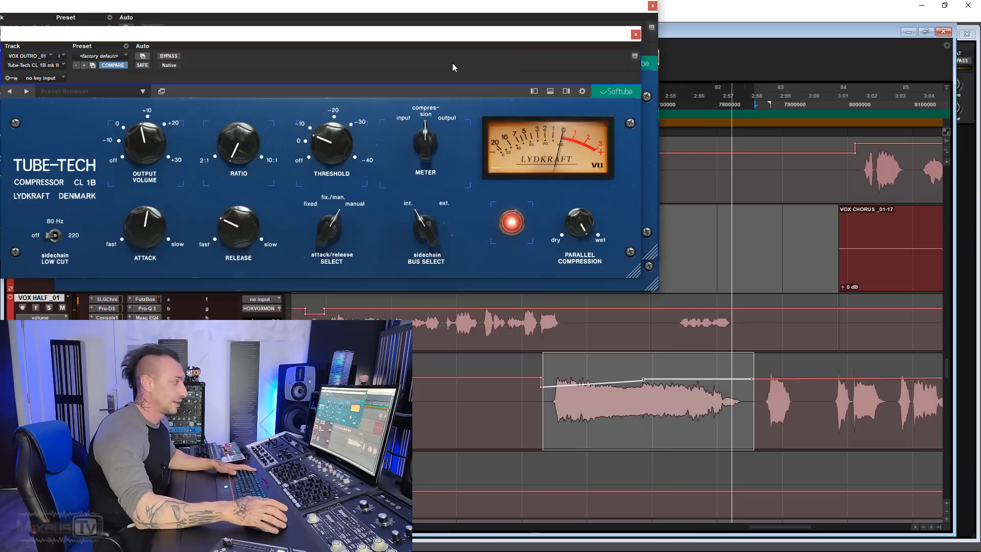
pyautogui.press('space')
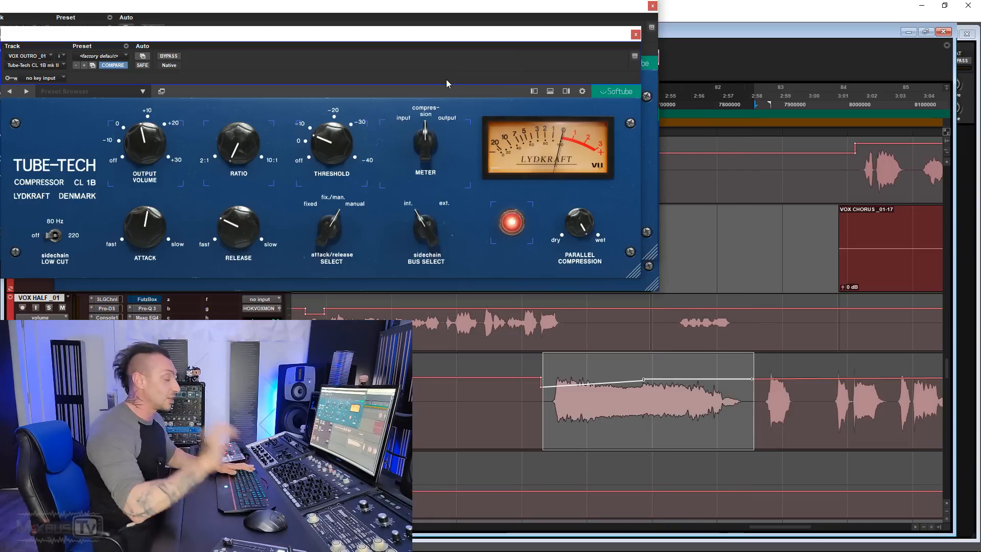
# Select the run of short closing phrases after the long VOX OUTRO phrase and play them with the compressor bypassed
pyautogui.hscroll(3, 587, 392)
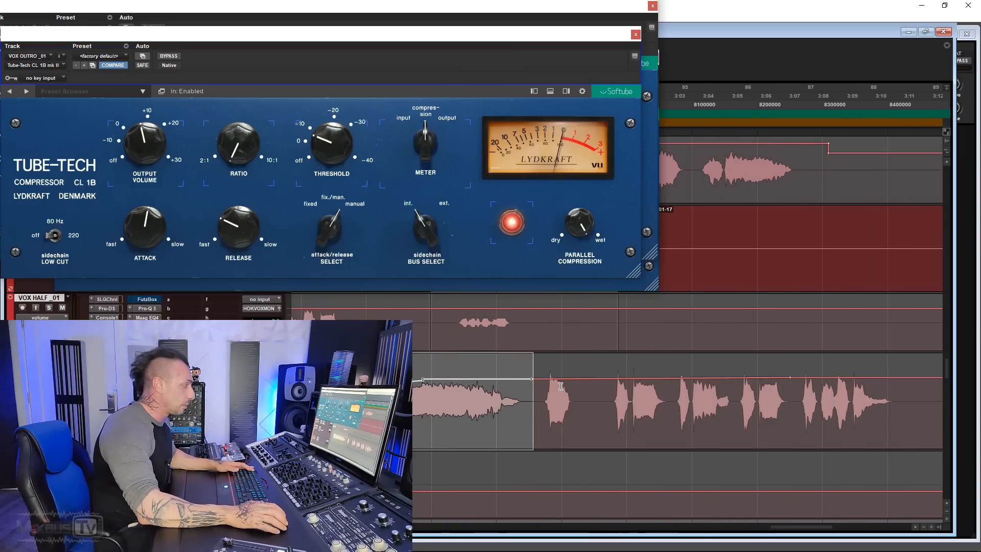
pyautogui.moveTo(539, 392); pyautogui.dragTo(905, 398)
pyautogui.press('r')
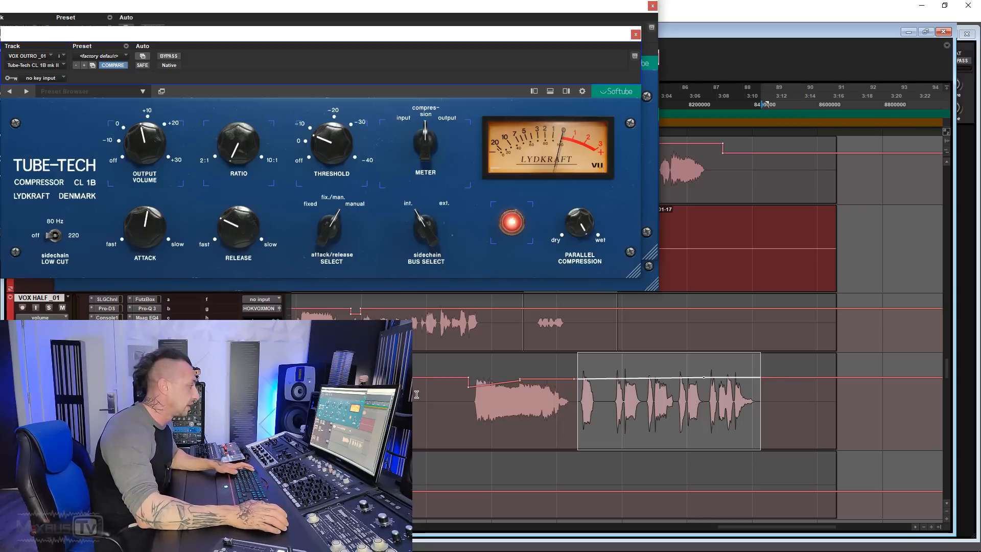
pyautogui.press('space')
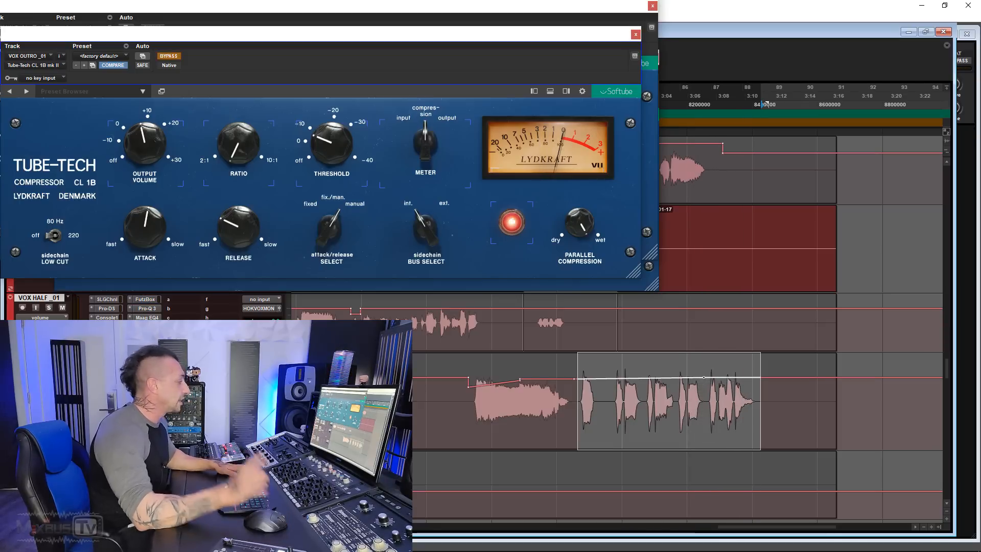
pyautogui.press('space')
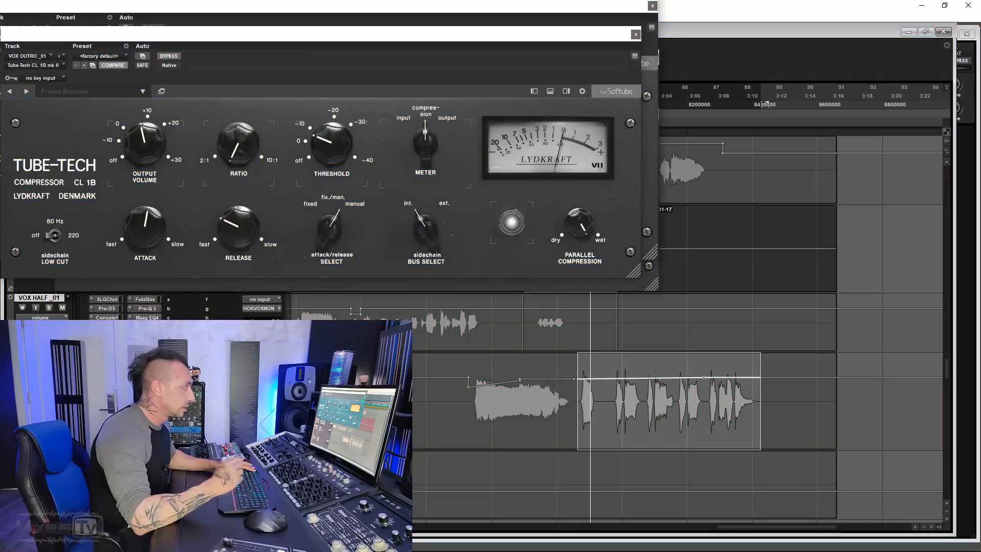